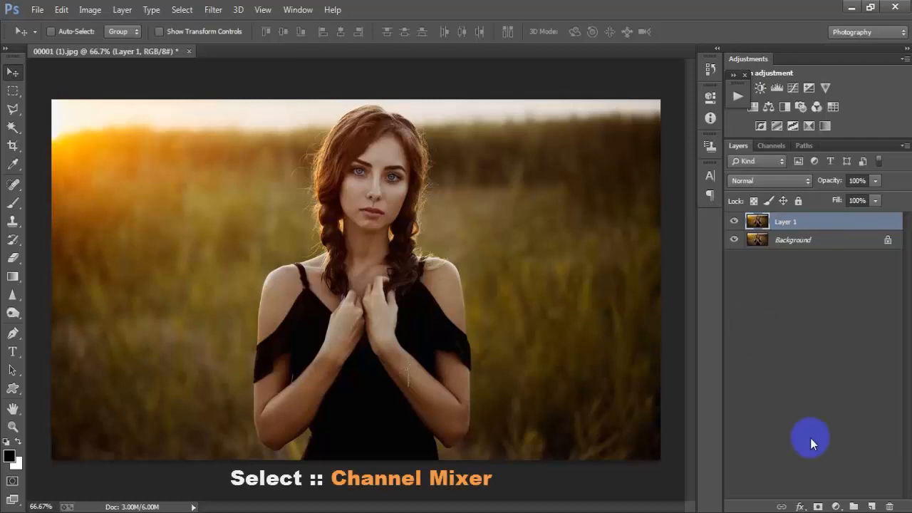
Create a Channel Mixer adjustment layer directly above Layer 1
left_click(836, 507)
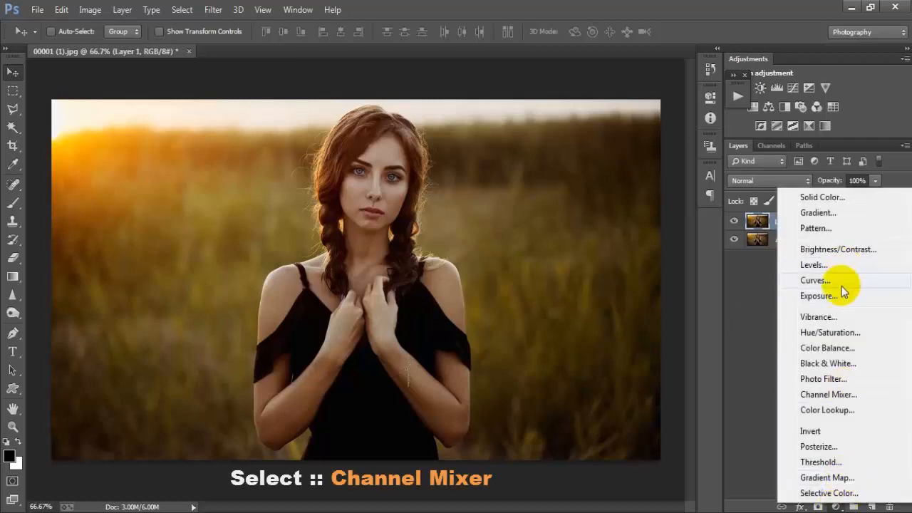
left_click(861, 395)
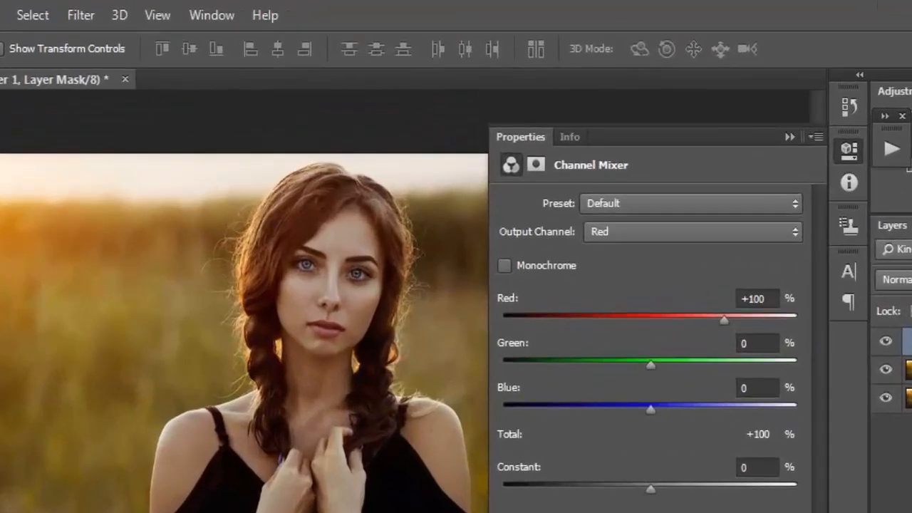
Mix the Red output channel as Red -50%, Green 200% and Blue -50%
left_click(710, 234)
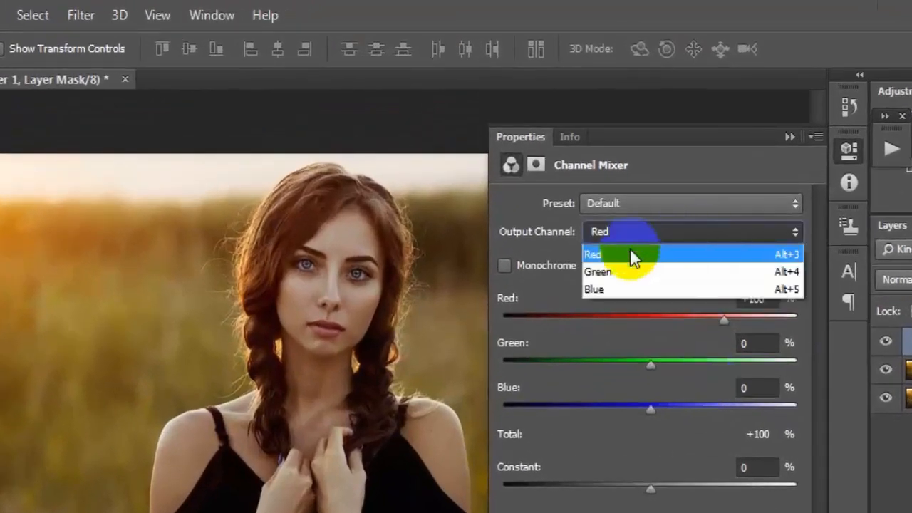
left_click(670, 255)
left_click(766, 300)
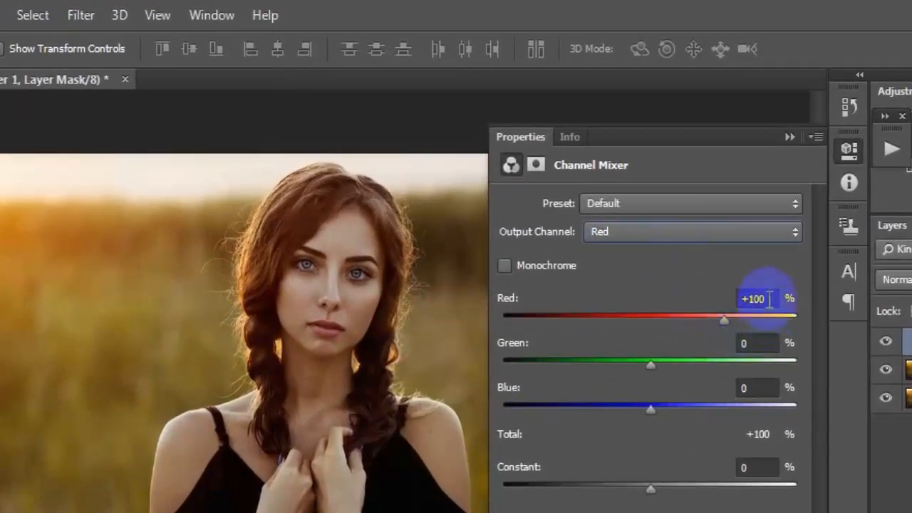
type("-5")
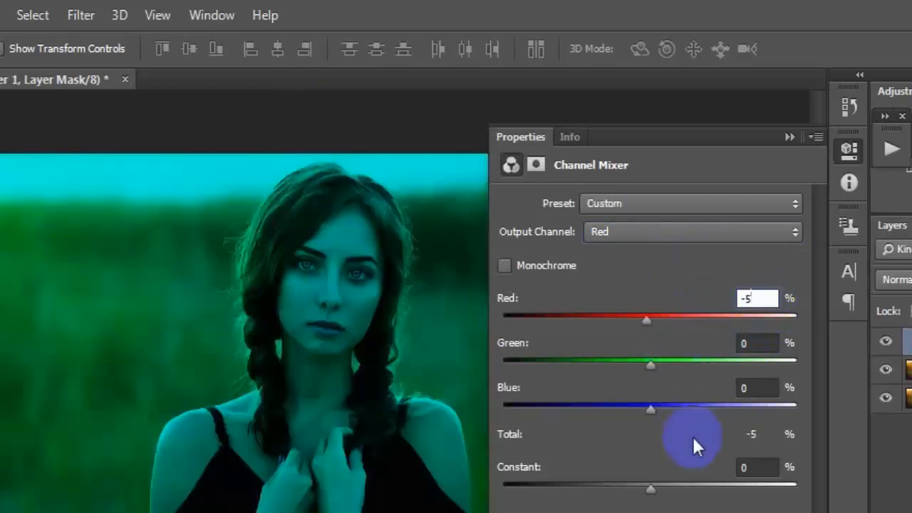
type("0")
key("Tab")
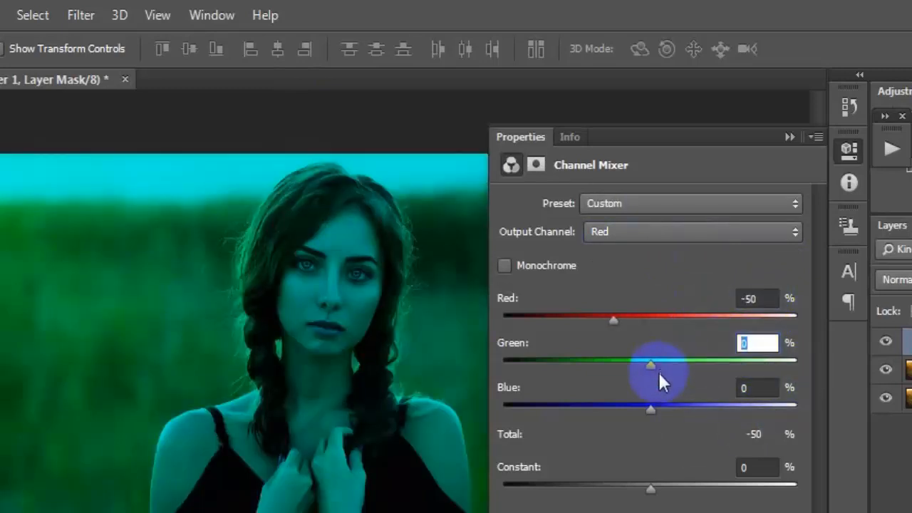
type("200")
key("Tab")
type("-")
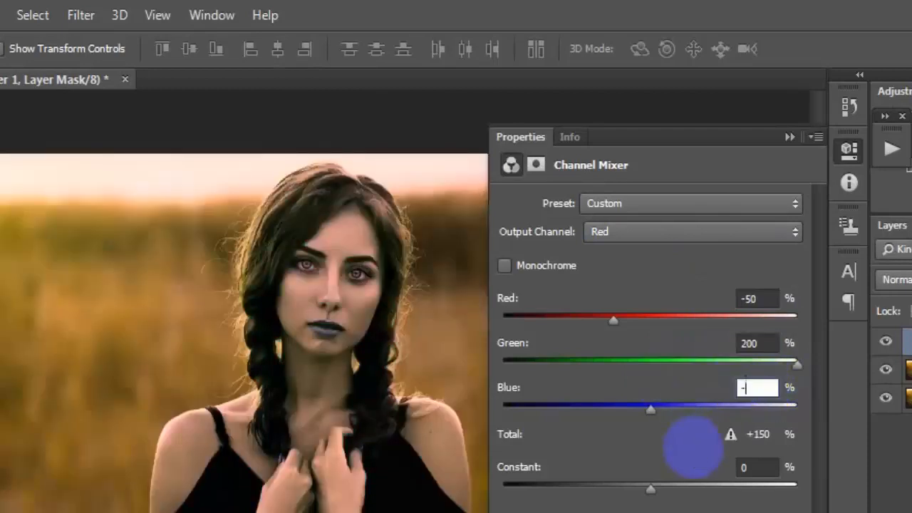
type("50")
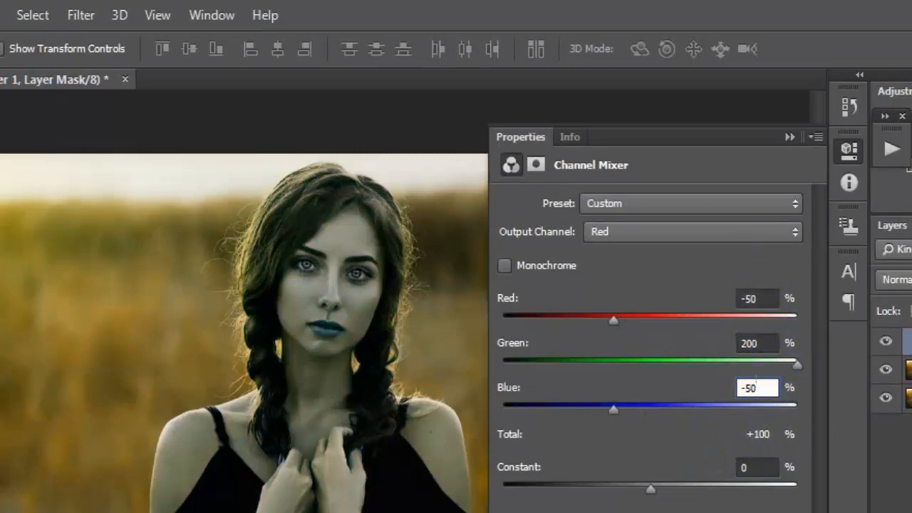
Set the Green output channel's Green source to 100%
left_click(732, 240)
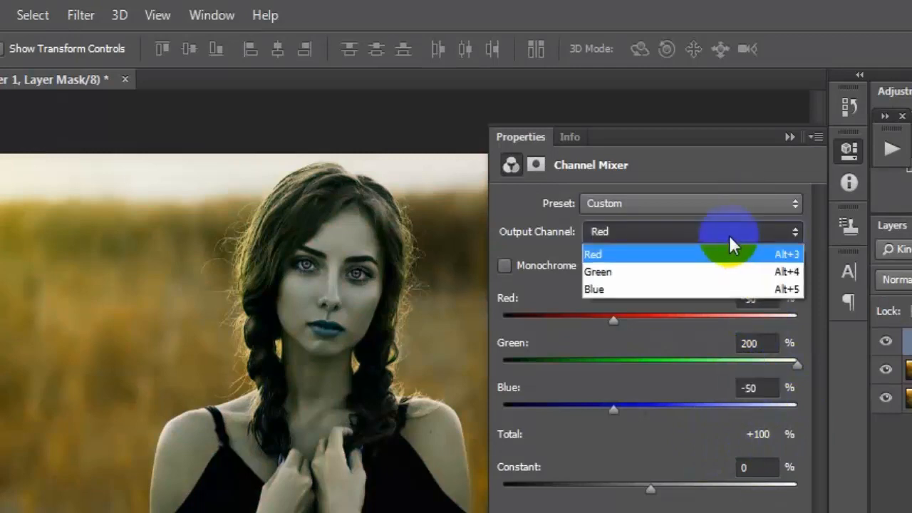
left_click(669, 277)
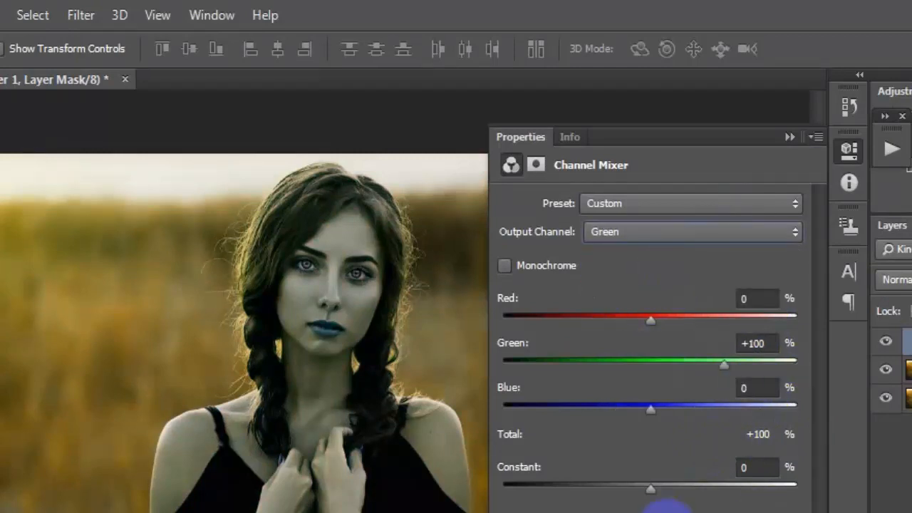
left_click(772, 343)
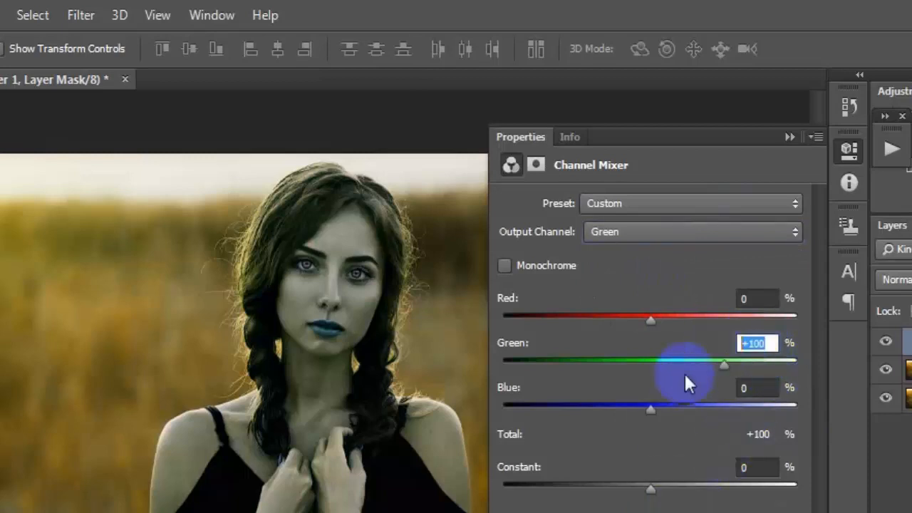
type("100")
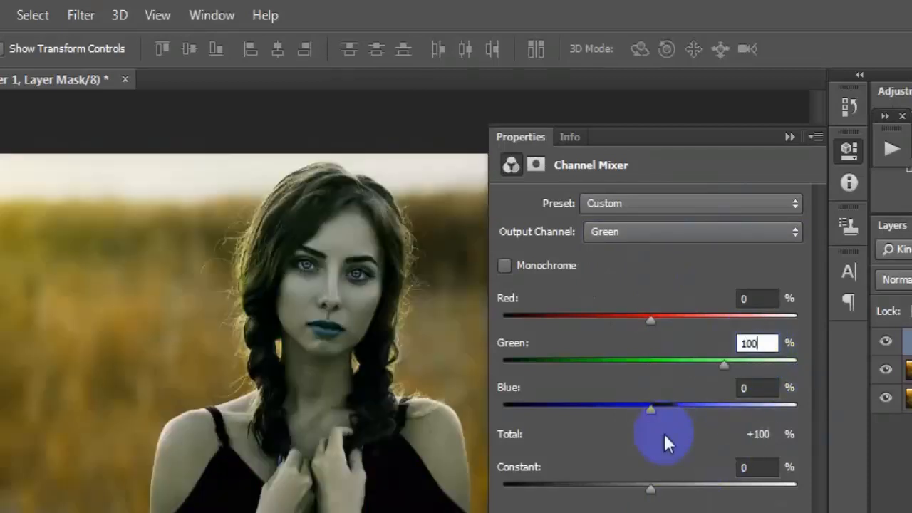
Set the Blue output channel's Blue source to 100%
left_click(764, 228)
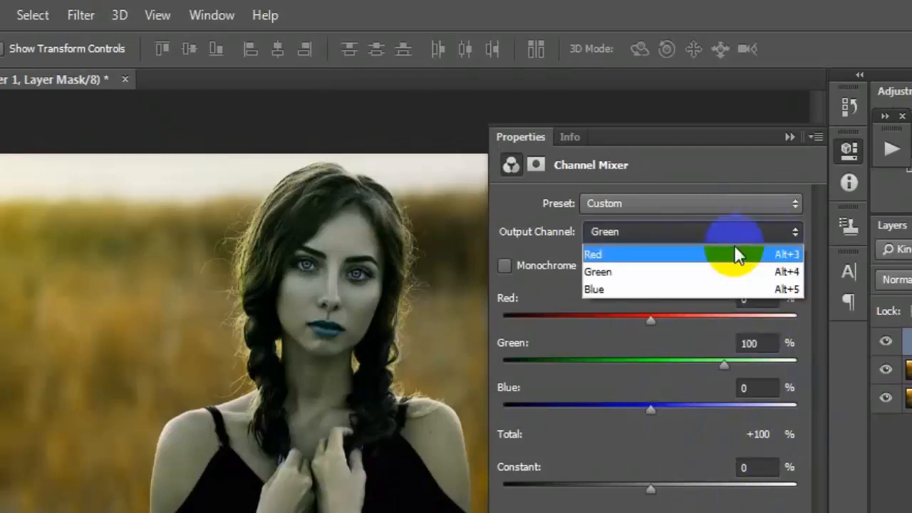
left_click(658, 290)
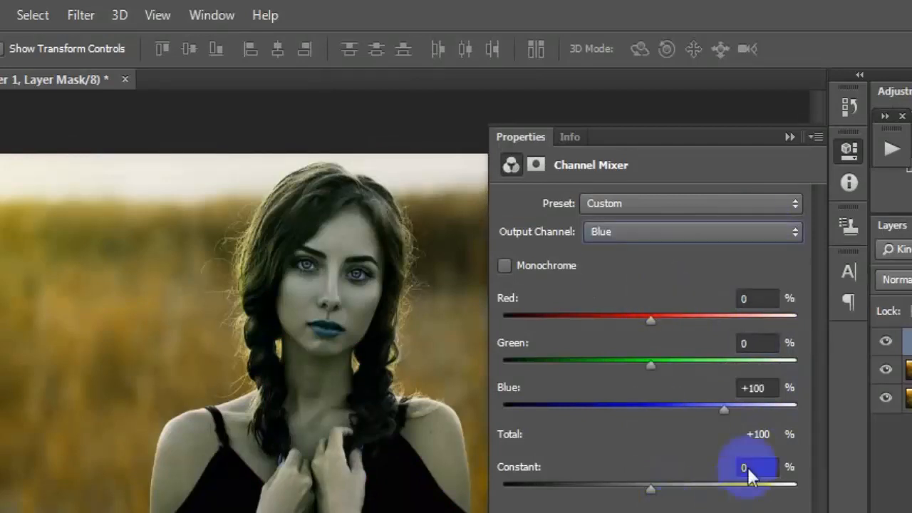
left_click(756, 387)
type("1")
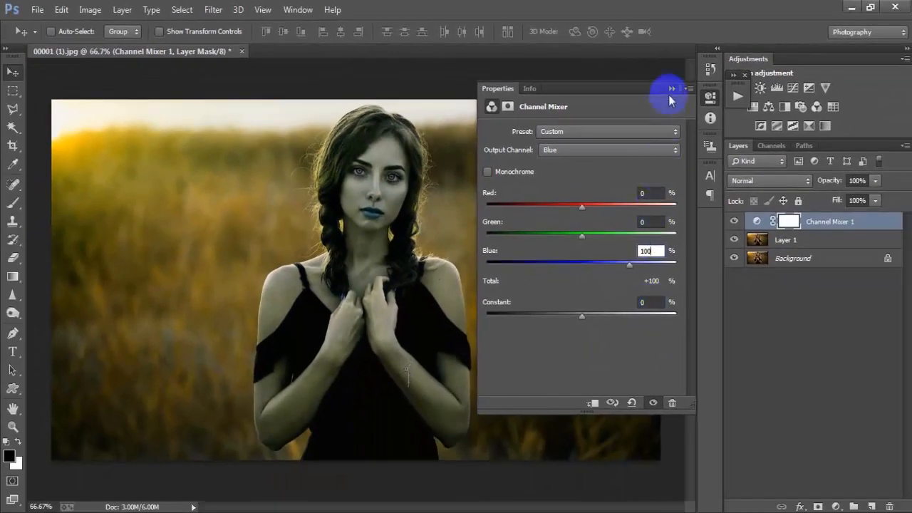
Compare the photo with Channel Mixer 1 on and off, then blend it in Lighten
left_click(671, 90)
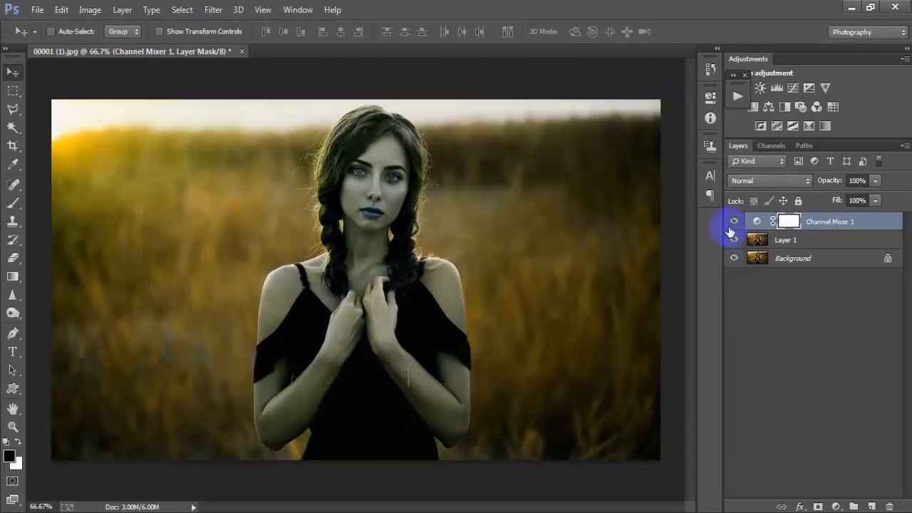
left_click(734, 222)
left_click(734, 222)
left_click(734, 221)
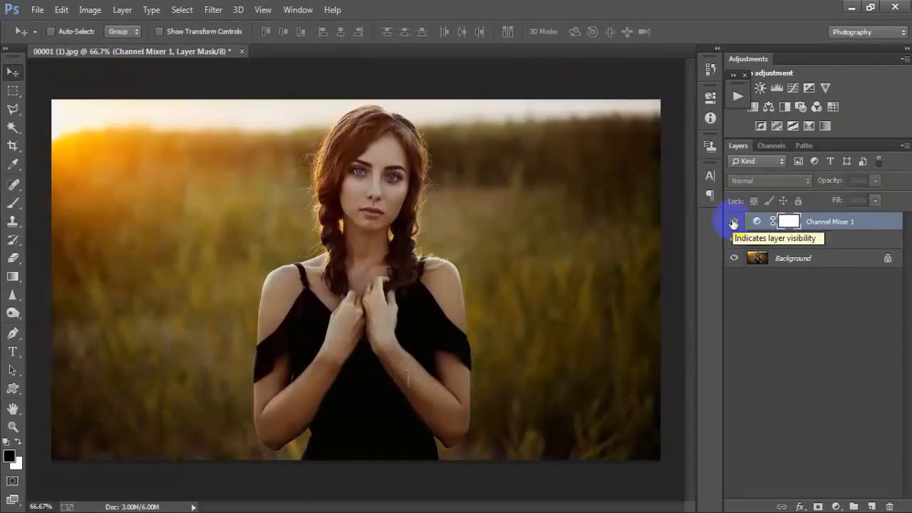
left_click(734, 222)
left_click(756, 181)
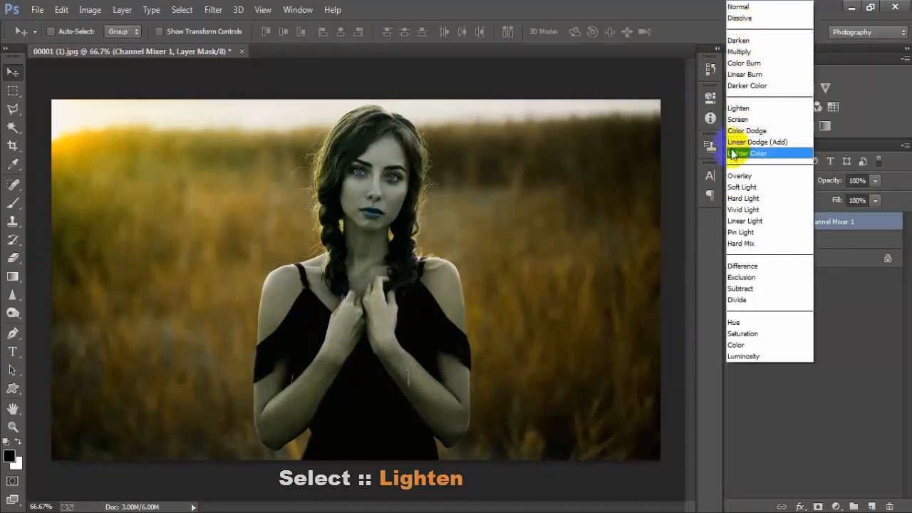
left_click(789, 111)
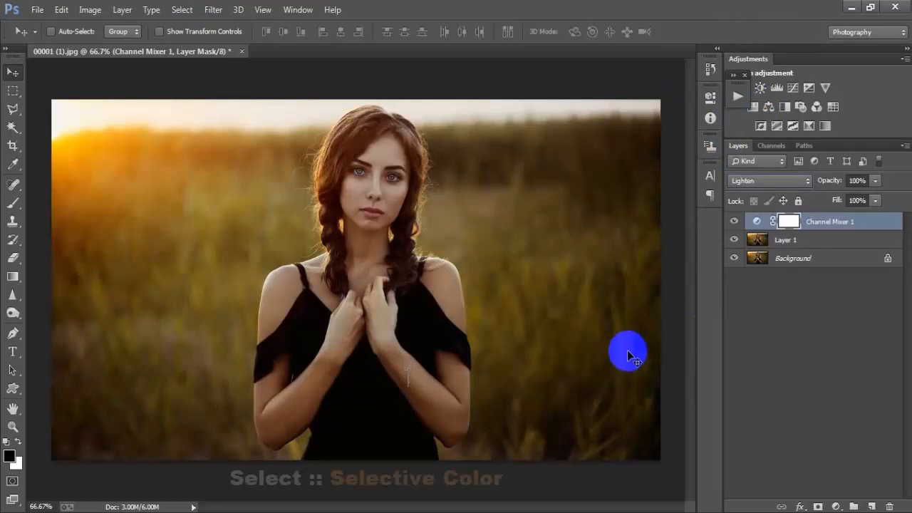
Add Selective Color 1 and blend it in Multiply at 75% opacity
left_click(836, 506)
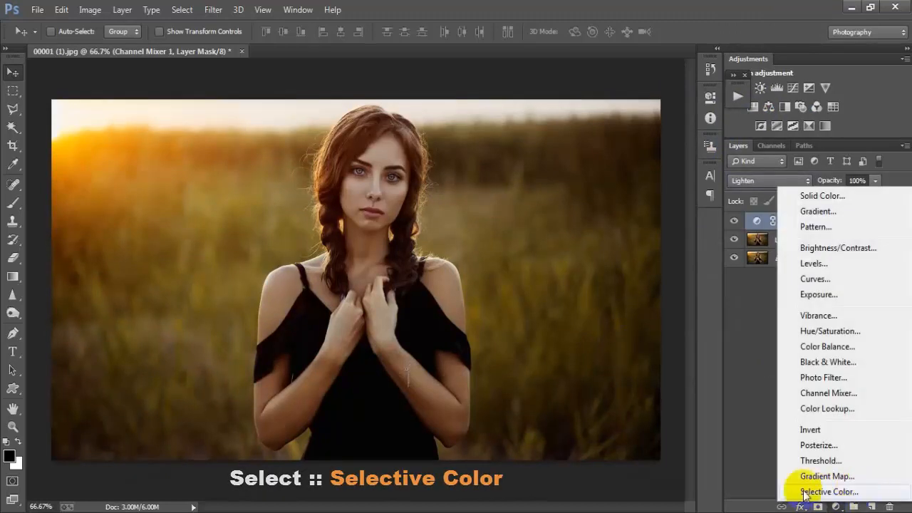
left_click(824, 494)
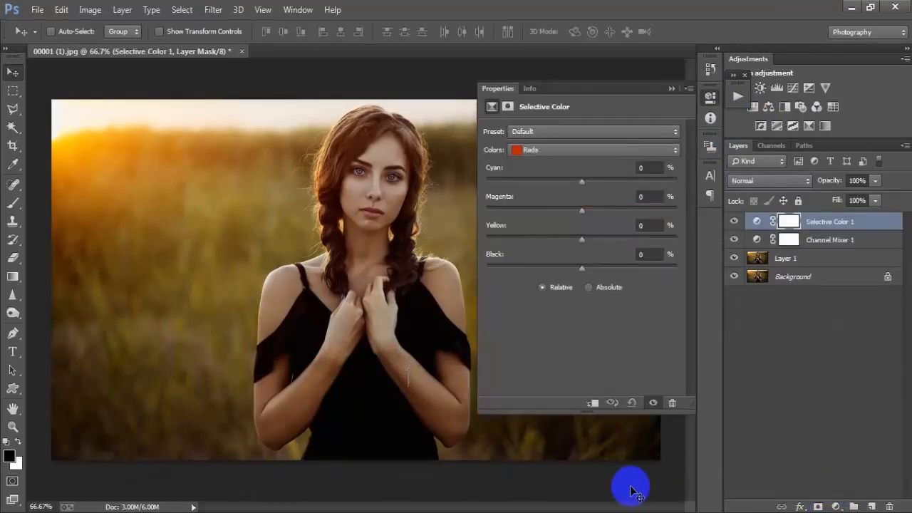
left_click(670, 89)
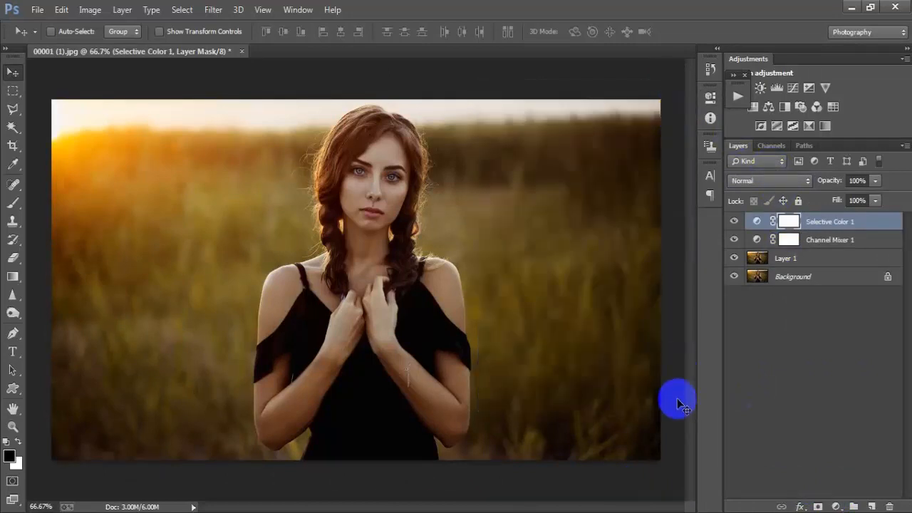
left_click(767, 180)
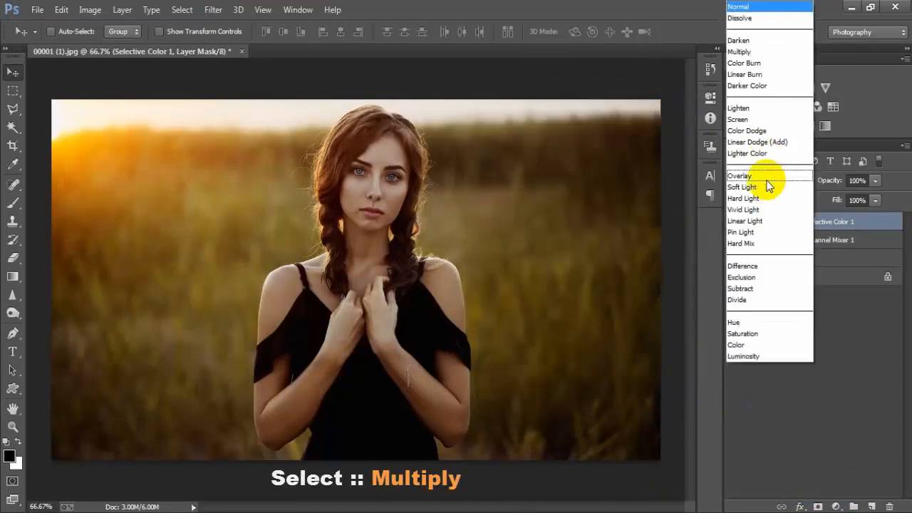
left_click(741, 52)
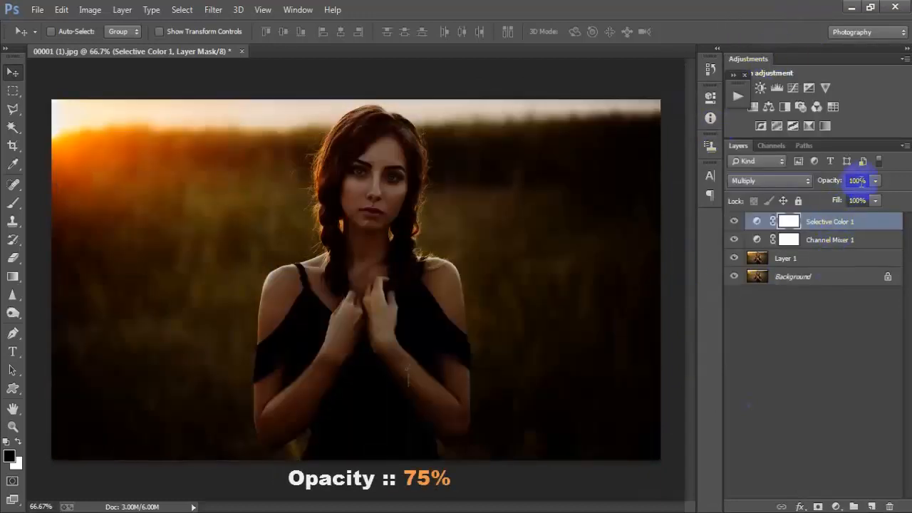
type("75")
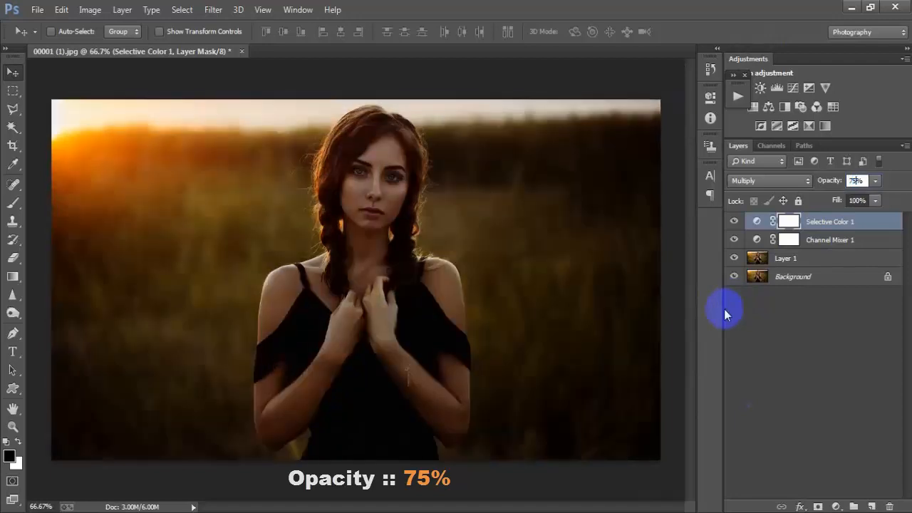
left_click(643, 360)
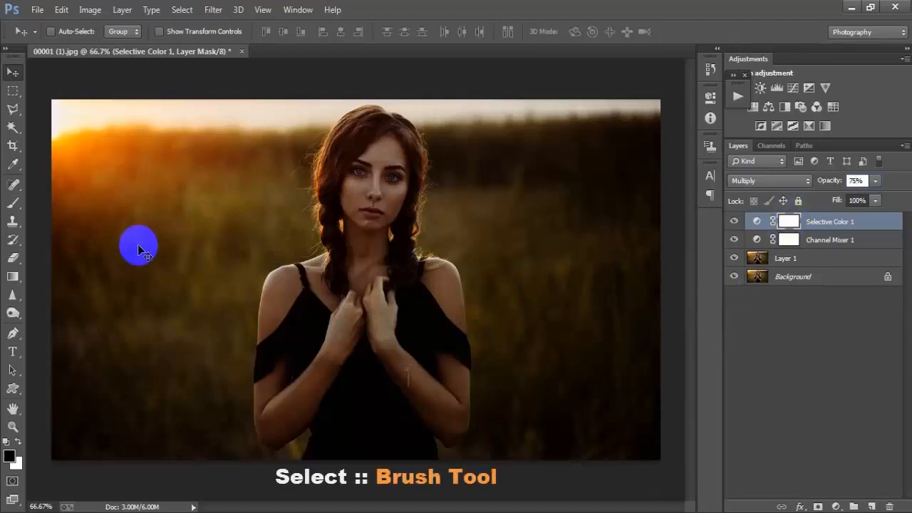
Pick the Brush Tool with a soft round tip at 40% opacity
left_click(13, 205)
left_click(91, 198)
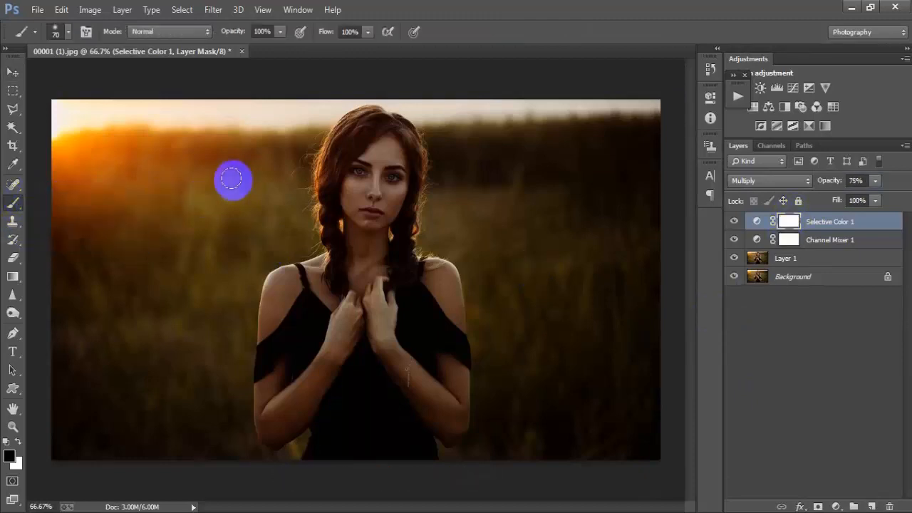
right_click(233, 177)
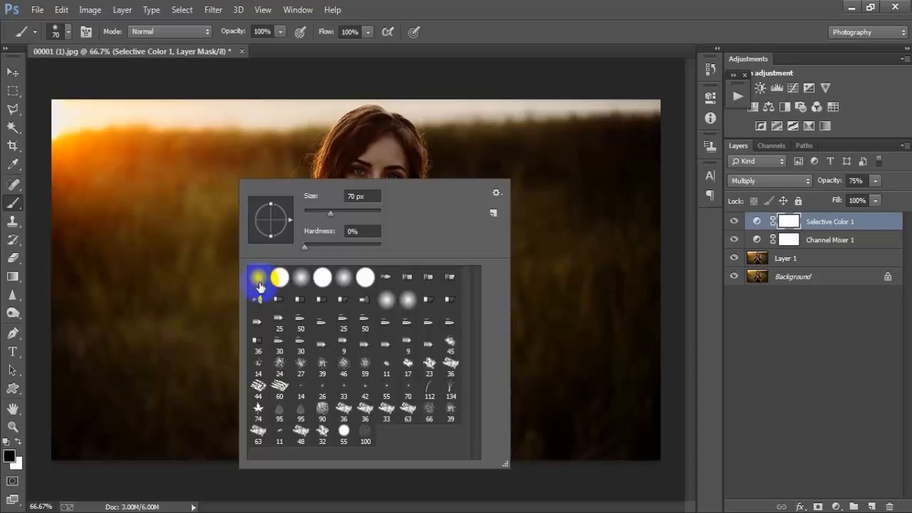
left_click(259, 285)
left_click(526, 32)
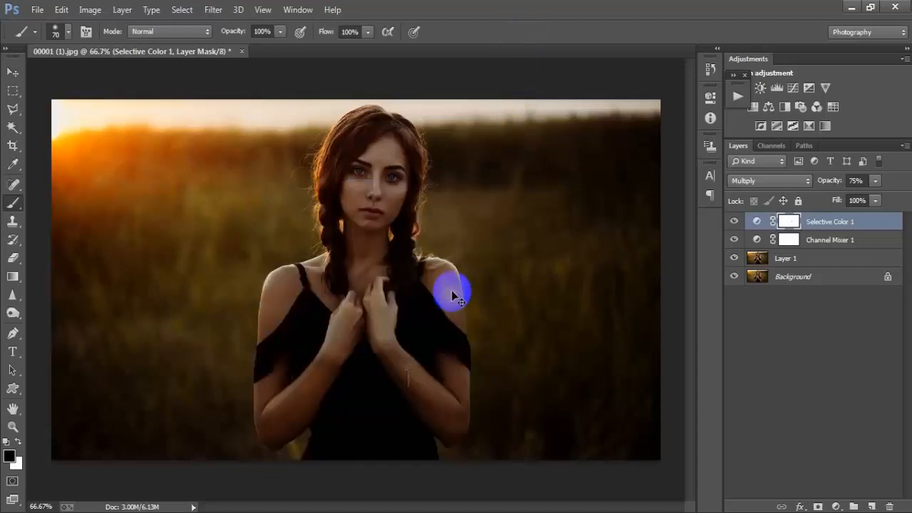
left_click(263, 31)
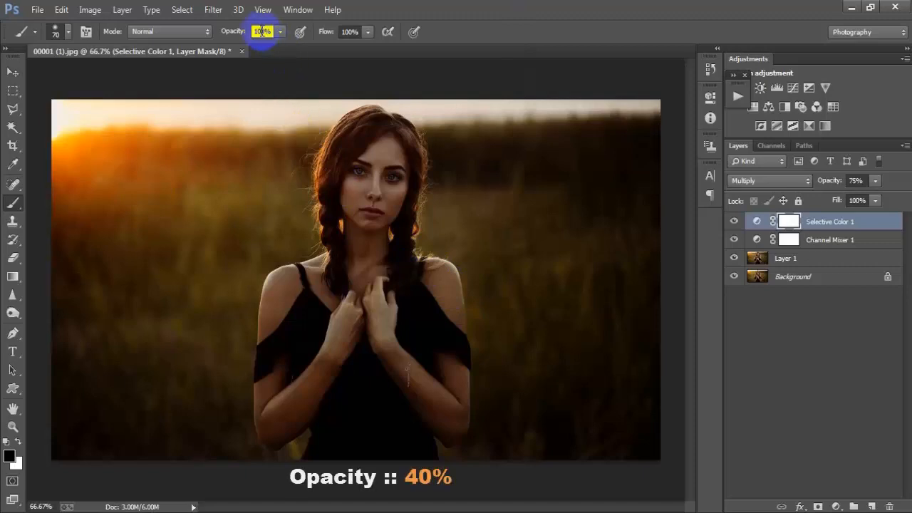
type("40")
key("Return")
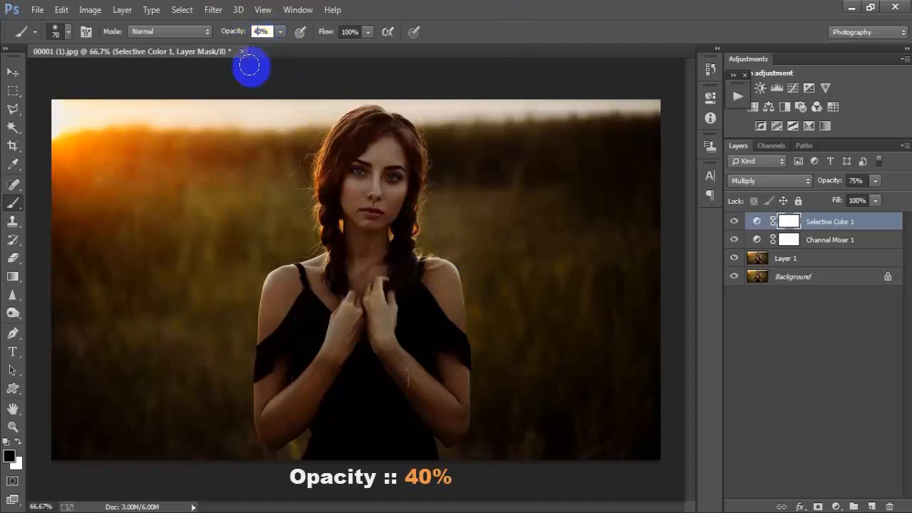
Paint the Selective Color 1 mask over the face and hands, then compare with the layer toggled
mouse_move(383, 147)
left_mouse_down()
mouse_move(354, 169)
mouse_move(349, 204)
mouse_move(356, 208)
mouse_move(367, 186)
mouse_move(378, 207)
mouse_move(395, 160)
mouse_move(389, 205)
mouse_move(354, 213)
mouse_move(373, 214)
mouse_move(380, 139)
mouse_move(375, 220)
mouse_move(307, 275)
mouse_move(277, 276)
mouse_move(252, 342)
mouse_move(256, 306)
mouse_move(264, 346)
mouse_move(260, 298)
mouse_move(270, 283)
mouse_move(255, 428)
mouse_move(258, 413)
mouse_move(273, 428)
mouse_move(298, 403)
mouse_move(342, 330)
mouse_move(281, 444)
mouse_move(296, 396)
mouse_move(269, 433)
mouse_move(361, 381)
mouse_move(379, 342)
mouse_move(452, 420)
mouse_move(461, 287)
mouse_move(439, 274)
mouse_move(455, 312)
mouse_move(439, 283)
mouse_move(457, 410)
mouse_move(438, 364)
mouse_move(449, 422)
mouse_move(448, 370)
mouse_move(456, 417)
mouse_move(429, 406)
mouse_move(383, 295)
mouse_move(333, 292)
mouse_move(456, 417)
mouse_move(386, 297)
mouse_move(323, 287)
mouse_move(339, 325)
mouse_move(389, 288)
mouse_move(357, 307)
mouse_move(345, 200)
mouse_move(366, 230)
mouse_move(373, 126)
mouse_move(354, 134)
mouse_move(382, 174)
left_mouse_up()
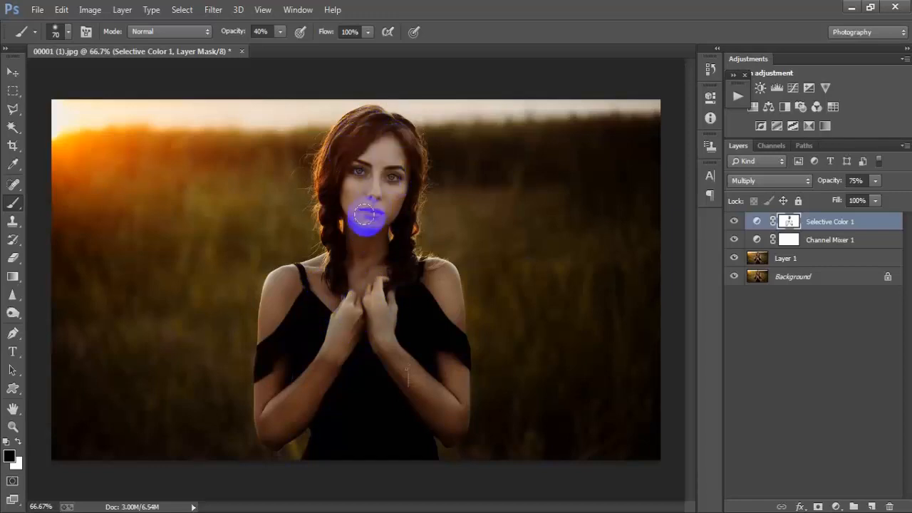
mouse_move(364, 216)
left_mouse_down()
mouse_move(362, 243)
mouse_move(391, 260)
mouse_move(352, 250)
mouse_move(340, 217)
mouse_move(61, 63)
mouse_move(25, 68)
left_mouse_up()
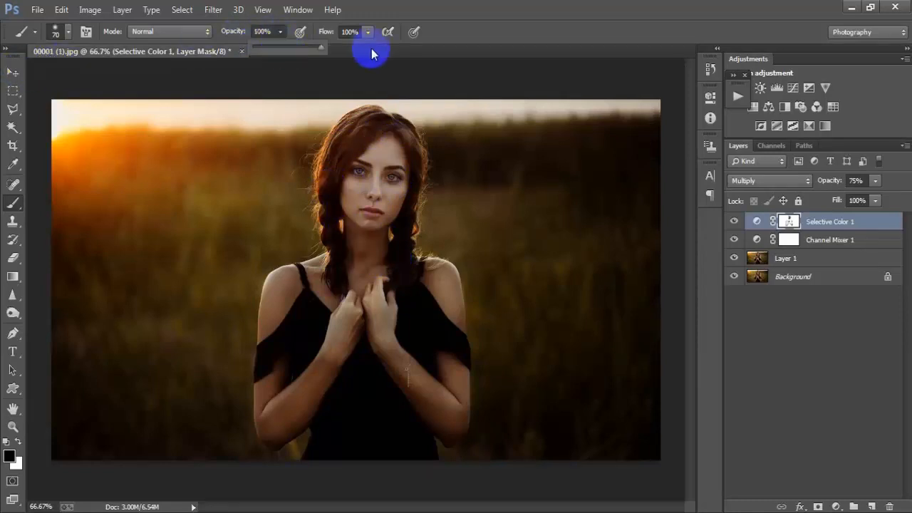
left_click(13, 72)
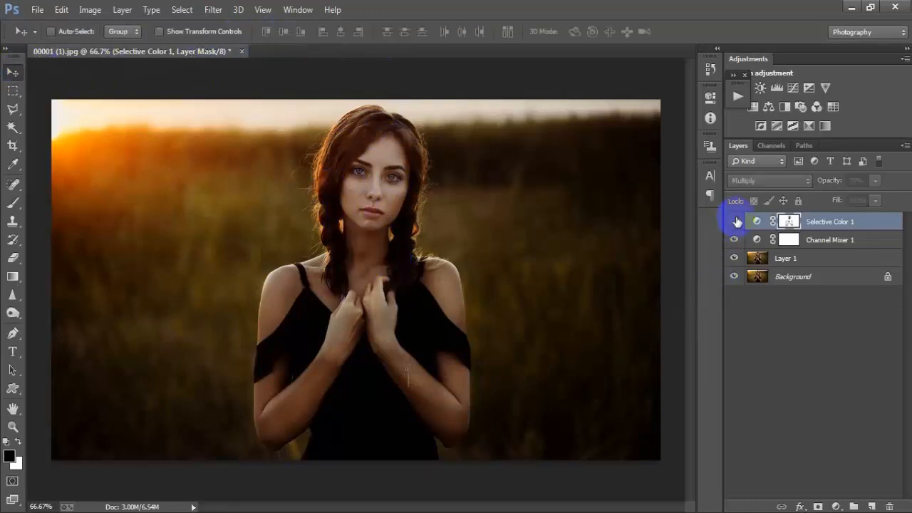
left_click(735, 220)
left_click(735, 221)
left_click(736, 220)
left_click(737, 221)
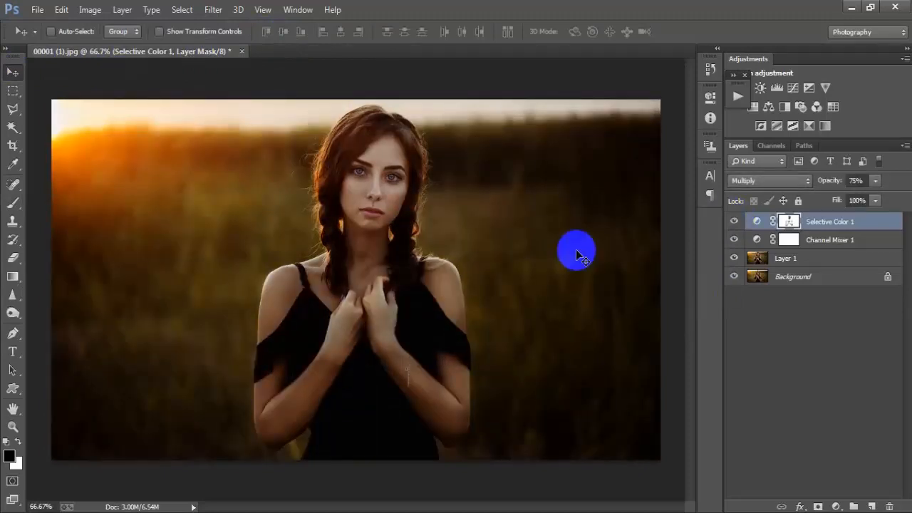
Add Selective Color 2 with Reds set to Cyan -100, Magenta -30, Yellow 10
left_click(836, 507)
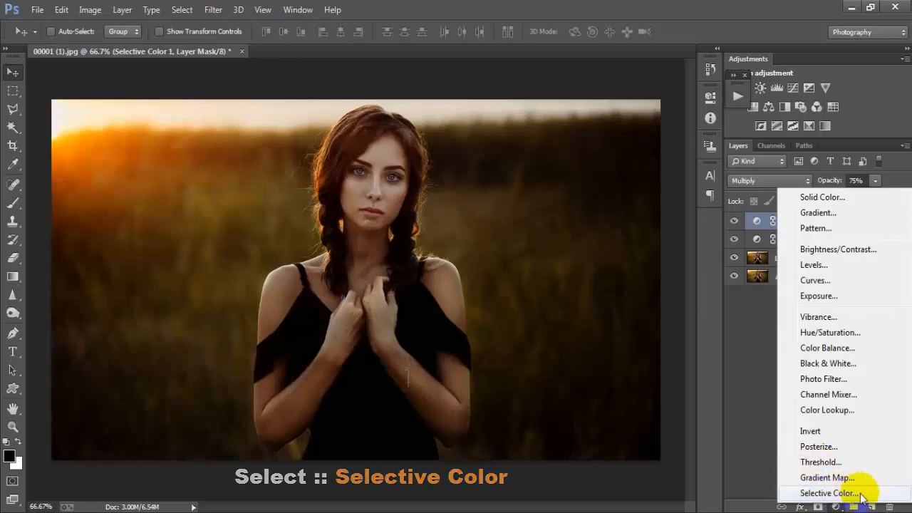
left_click(811, 493)
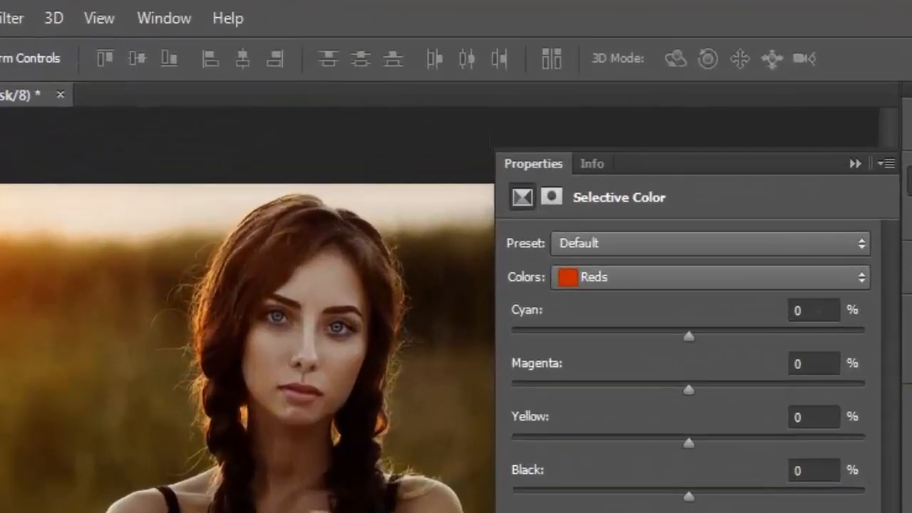
left_click(832, 286)
left_click(722, 305)
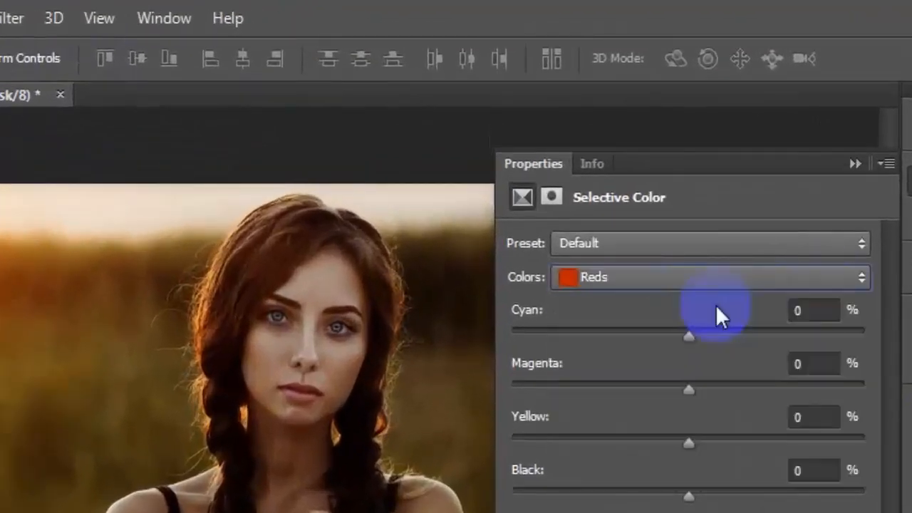
left_click(819, 312)
type("-")
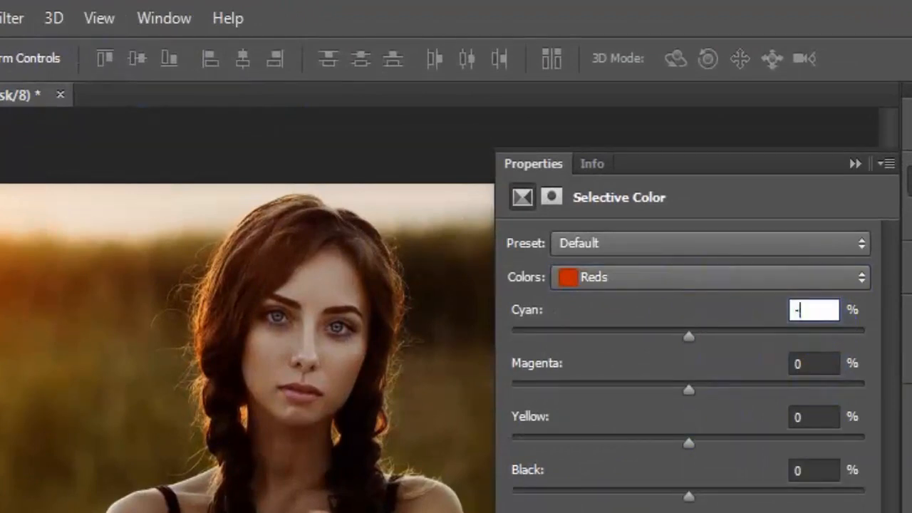
type("100")
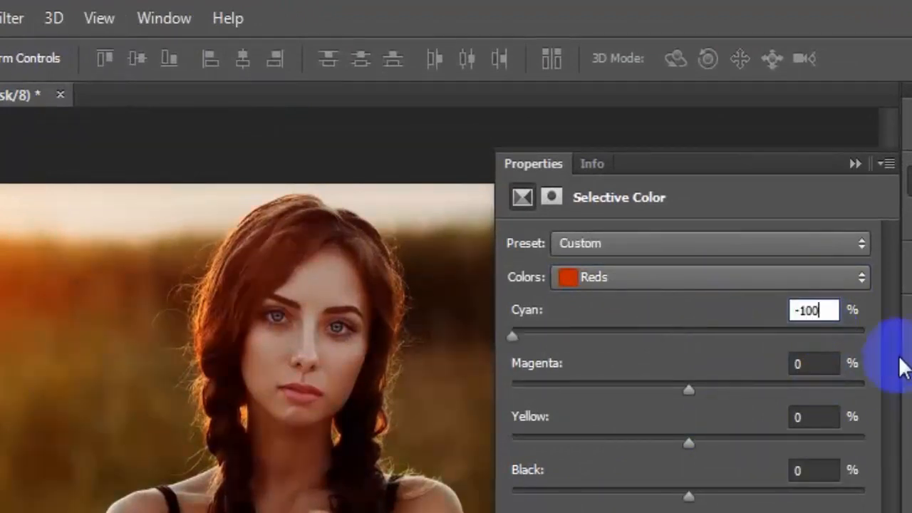
left_click(815, 365)
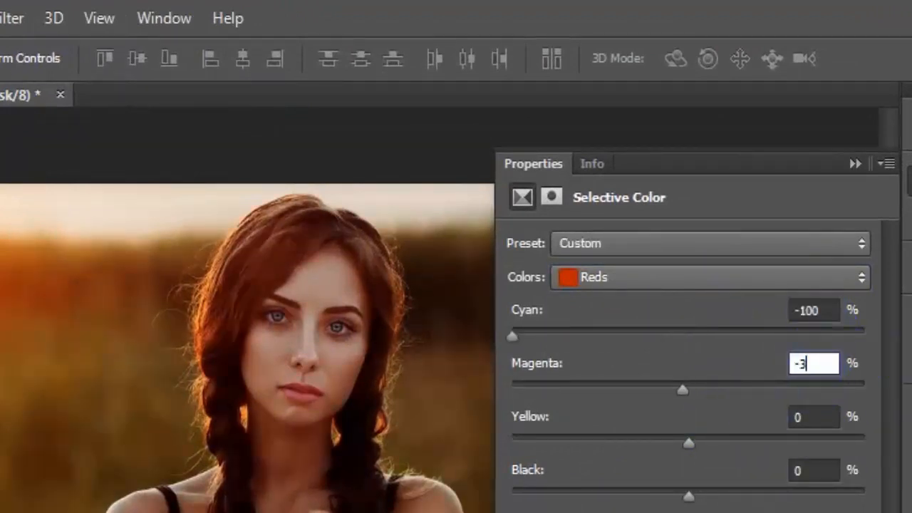
type("-30")
left_click(802, 420)
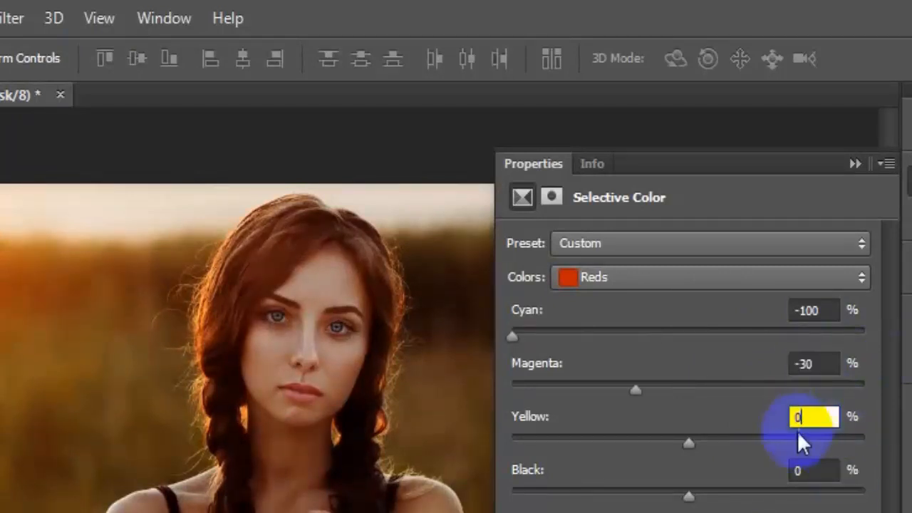
type("1")
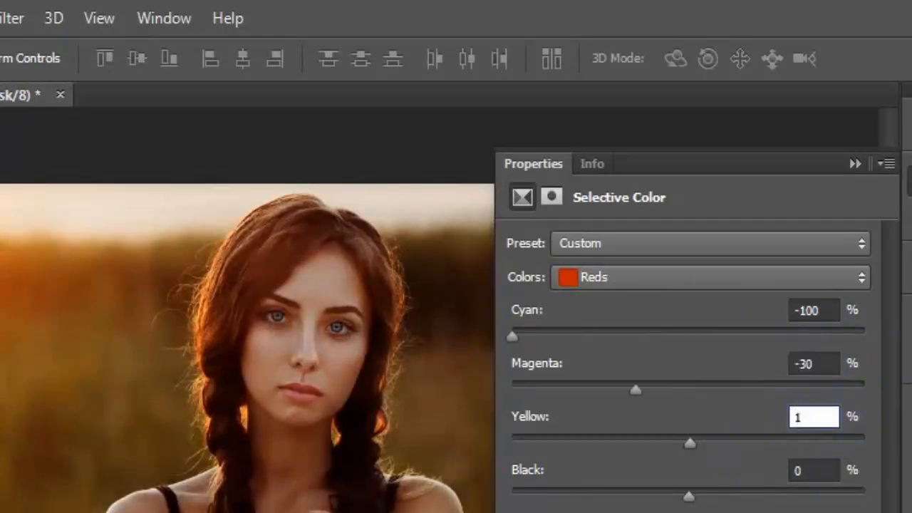
type("0")
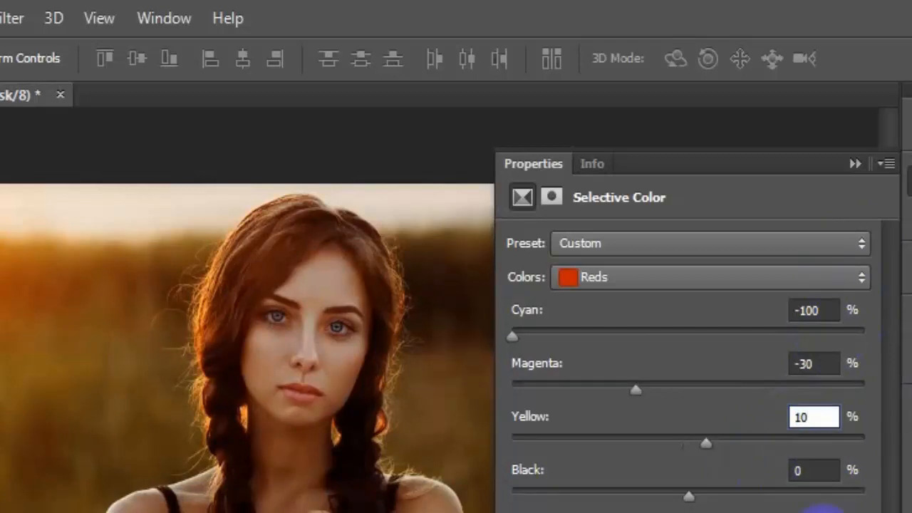
Set Selective Color 2's Blacks to Cyan 5% and Magenta 5%, then collapse Properties
left_click(825, 277)
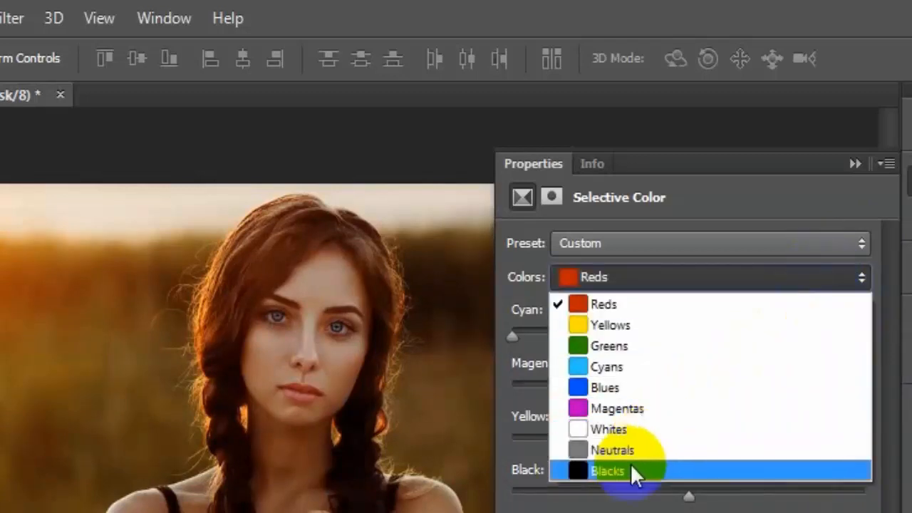
left_click(726, 471)
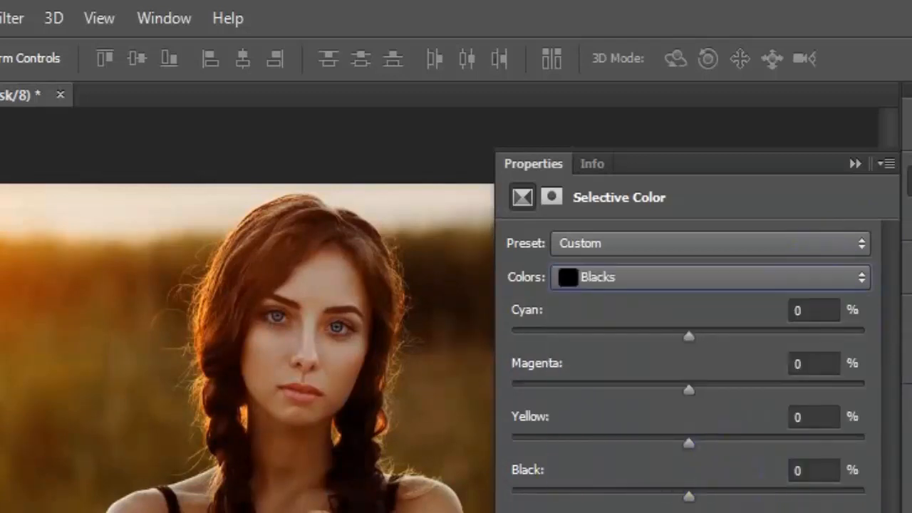
left_click(795, 310)
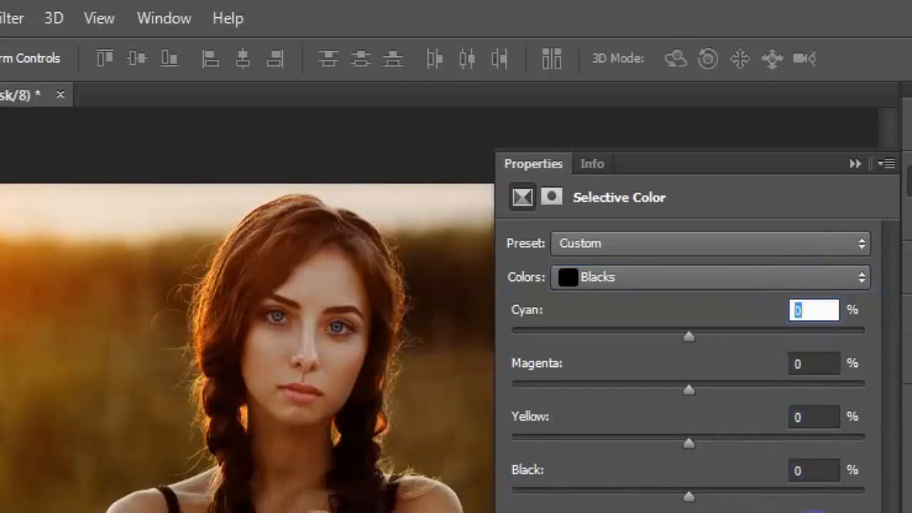
left_click(830, 365)
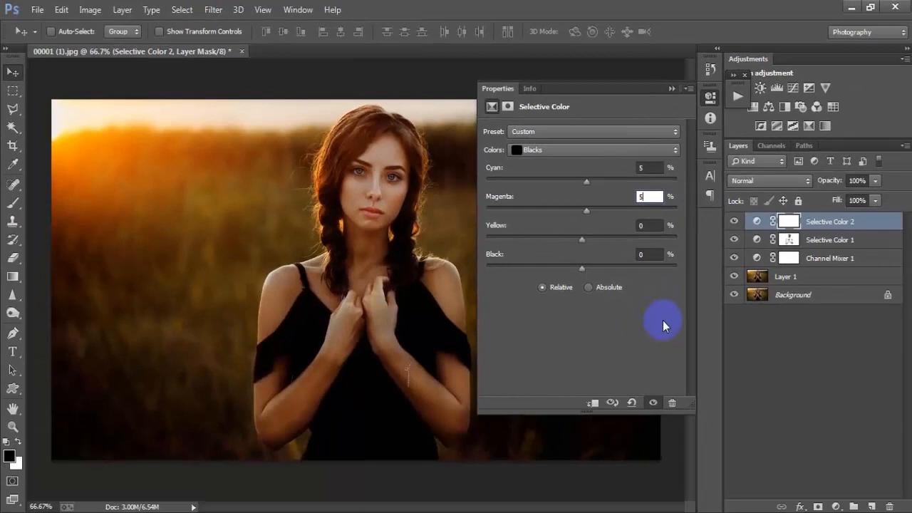
left_click(672, 87)
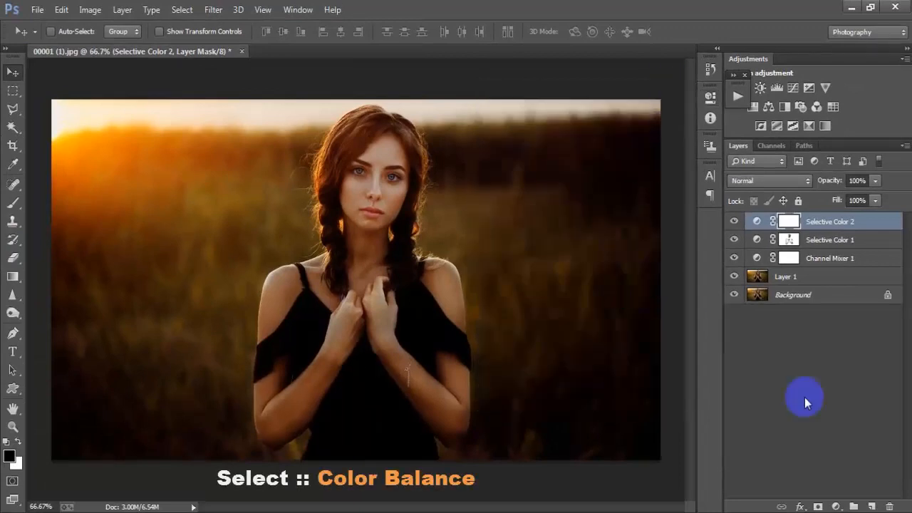
Add Color Balance 1 with Midtones at 10, 10, -10
left_click(838, 507)
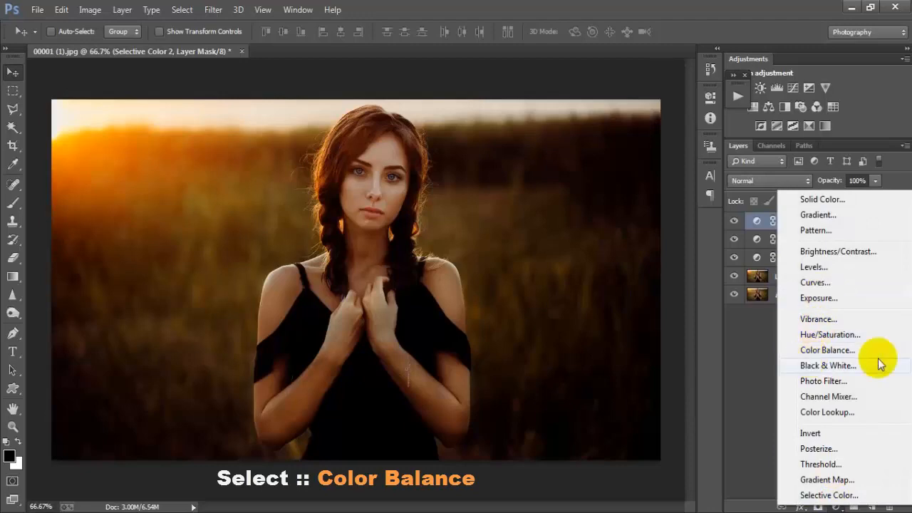
left_click(826, 350)
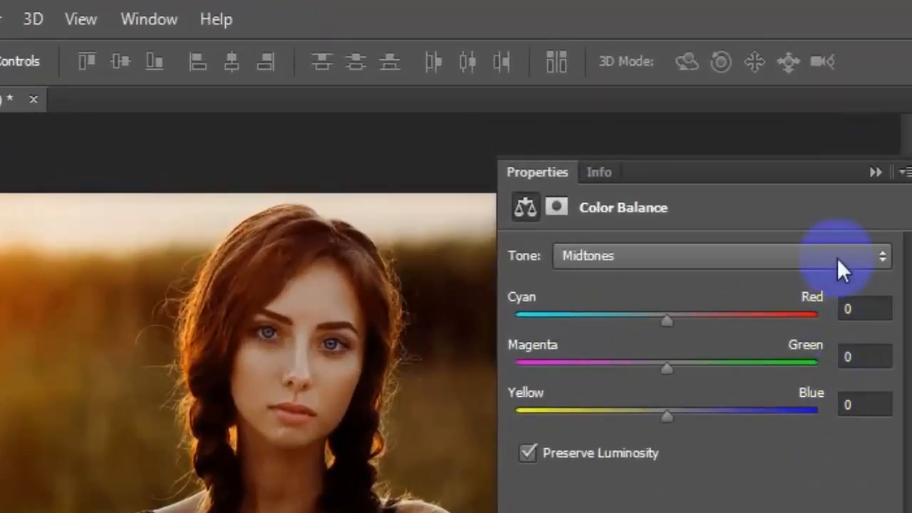
left_click(802, 233)
left_click(819, 307)
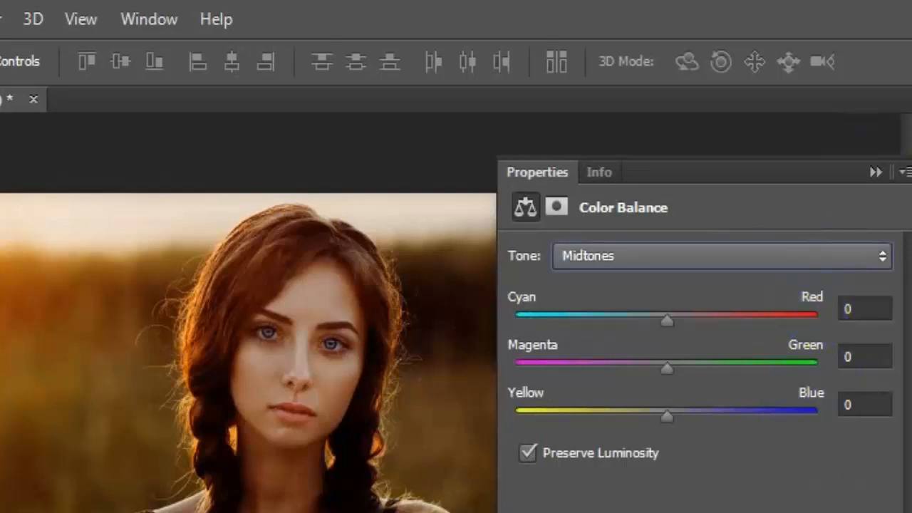
left_click(859, 310)
type("1")
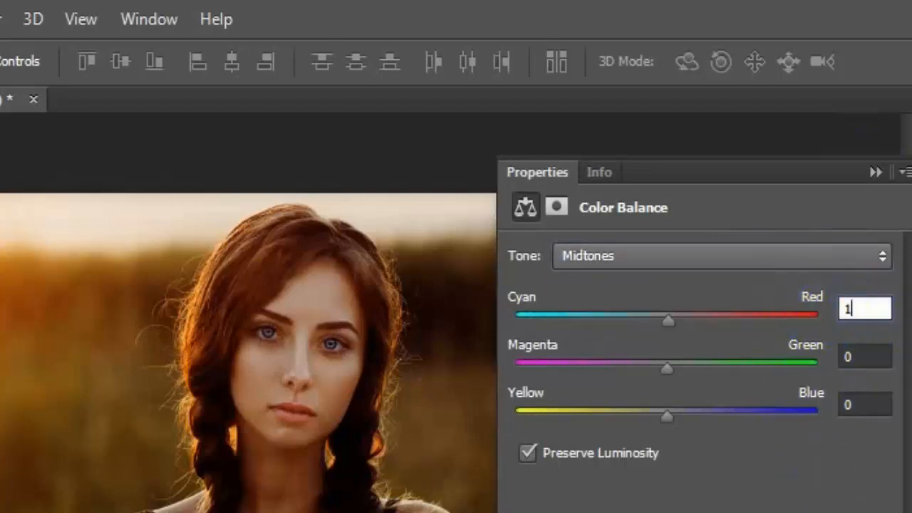
type("0")
left_click(874, 356)
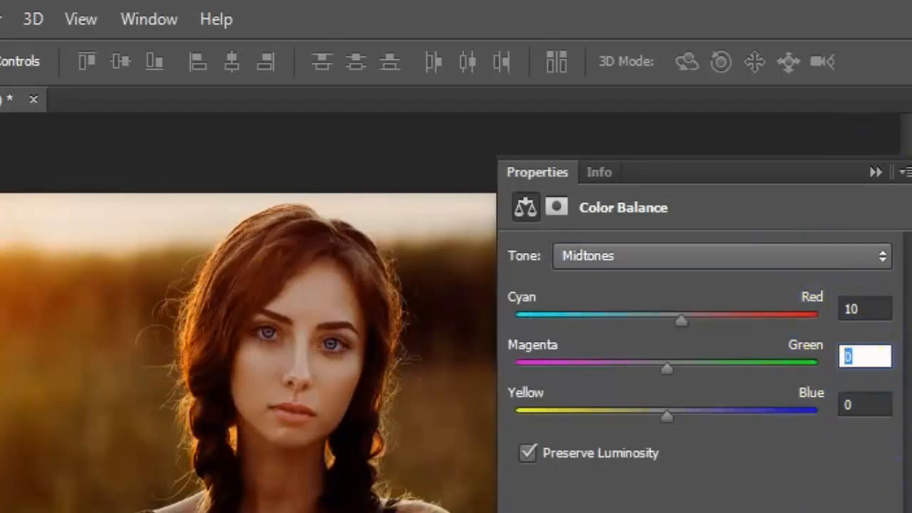
type("10")
left_click(870, 405)
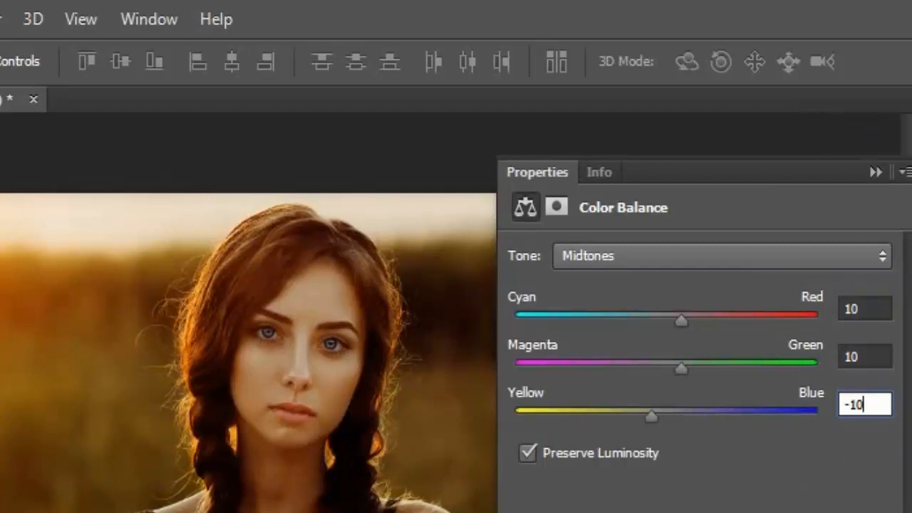
Set the Color Balance Highlights to -10, 0, 10 and collapse Properties
left_click(788, 258)
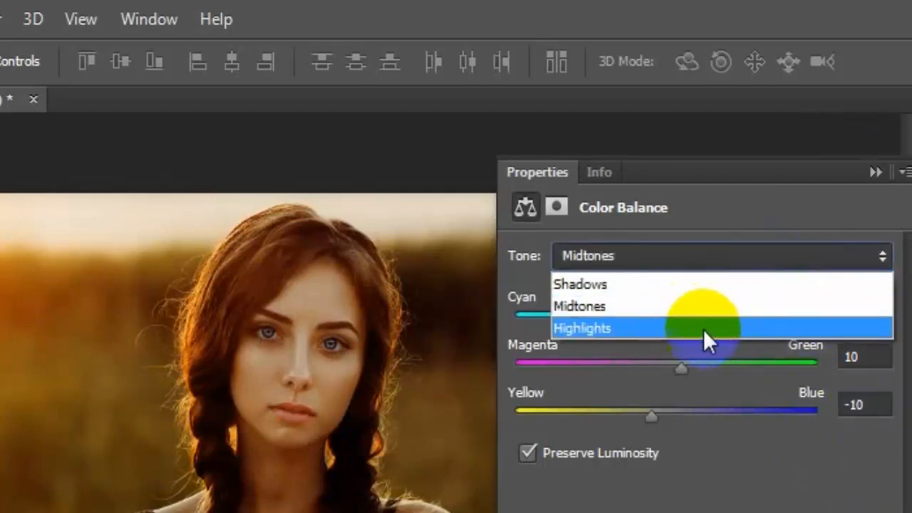
left_click(727, 328)
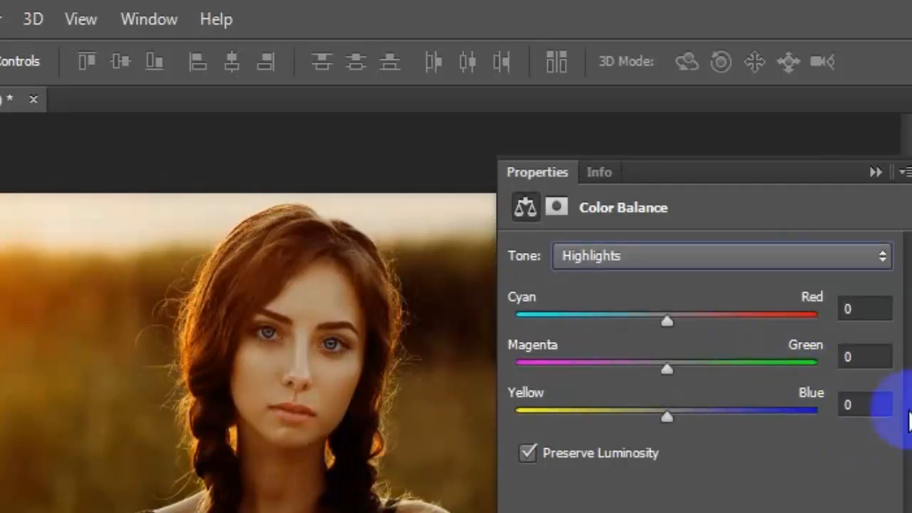
left_click(866, 309)
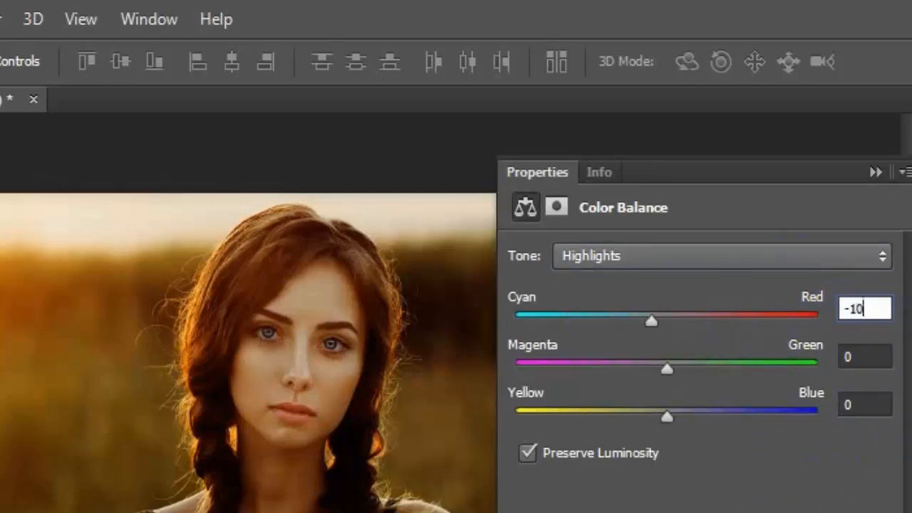
left_click(865, 405)
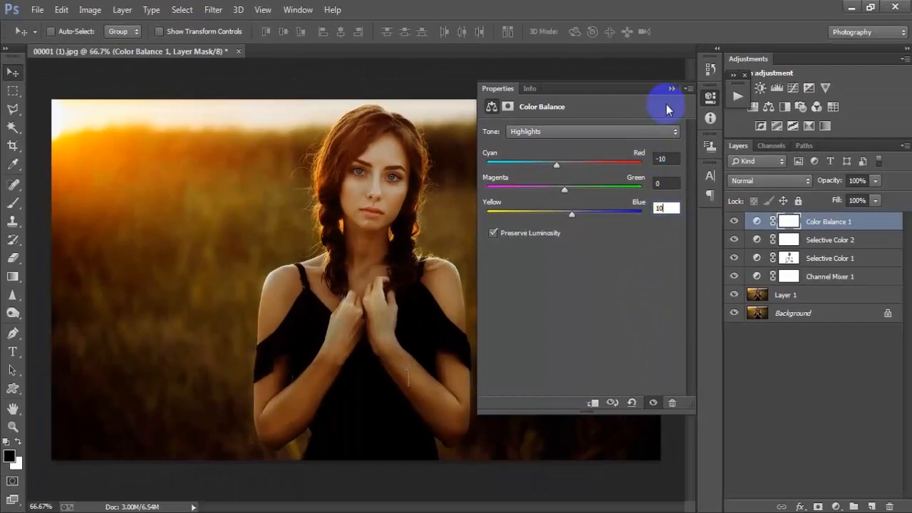
left_click(671, 88)
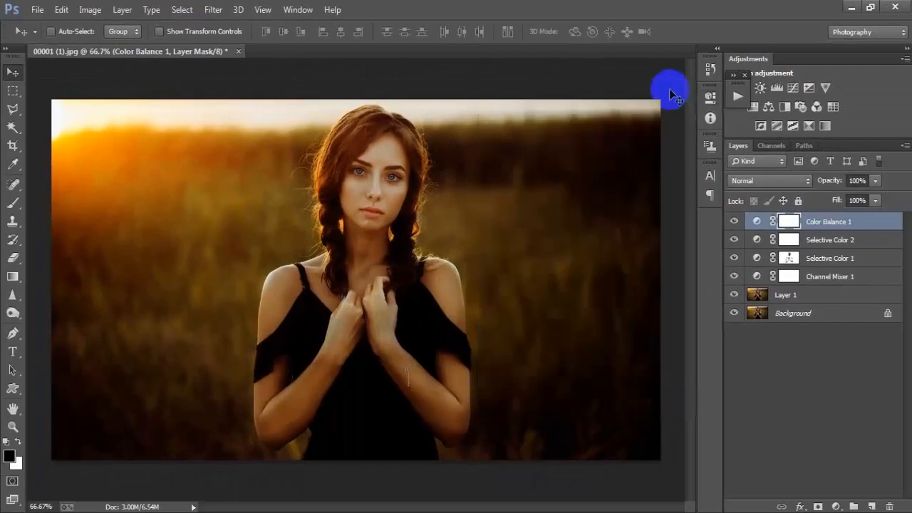
Toggle Color Balance 1 off and on to judge its effect, then lower its opacity to 70%
left_click(735, 224)
left_click(735, 223)
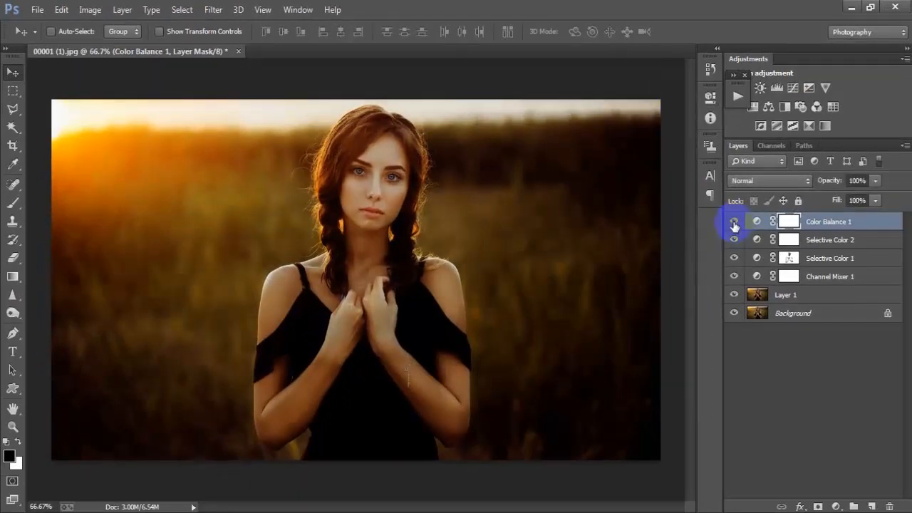
left_click(735, 222)
left_click(735, 223)
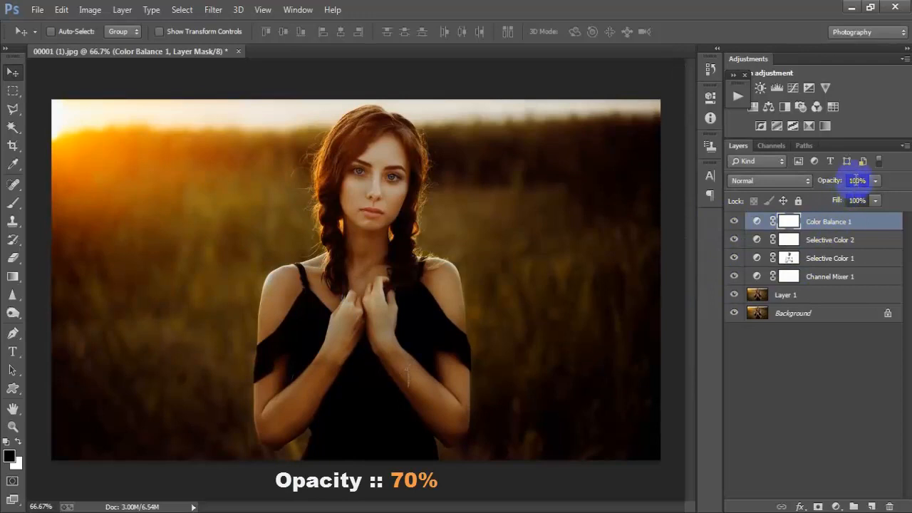
type("70")
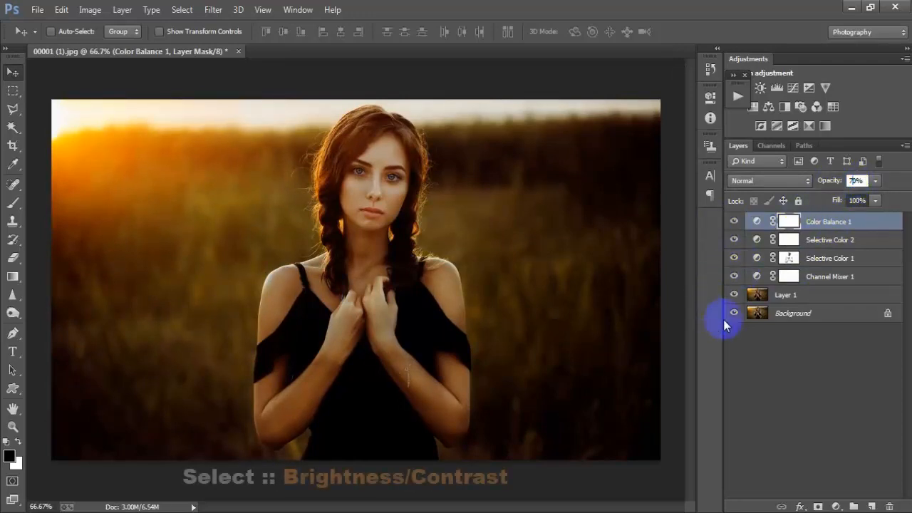
Add a Brightness/Contrast adjustment layer set to Brightness 5 and Contrast 20
left_click(837, 507)
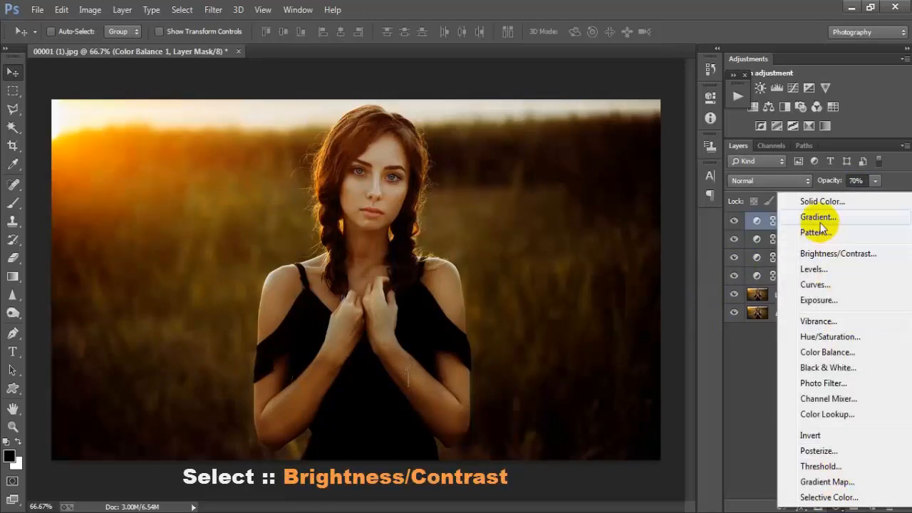
left_click(839, 254)
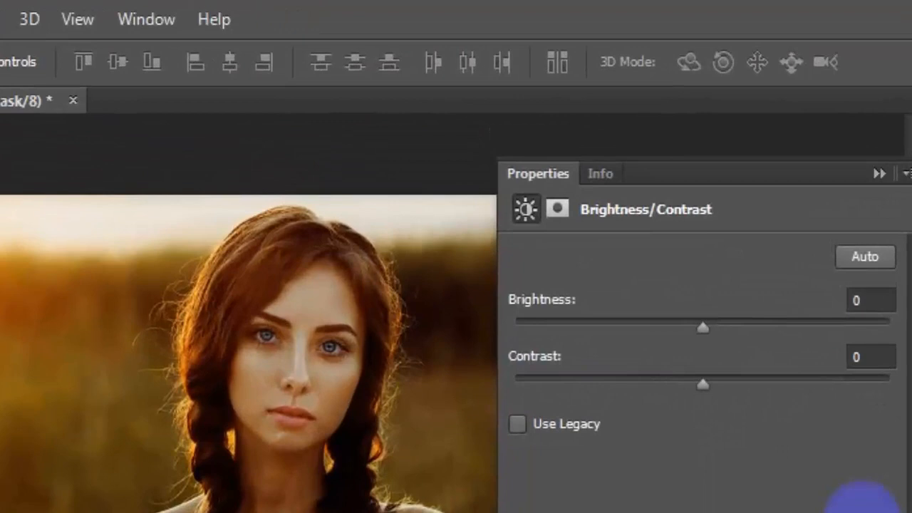
left_click(871, 300)
type("5")
left_click(872, 357)
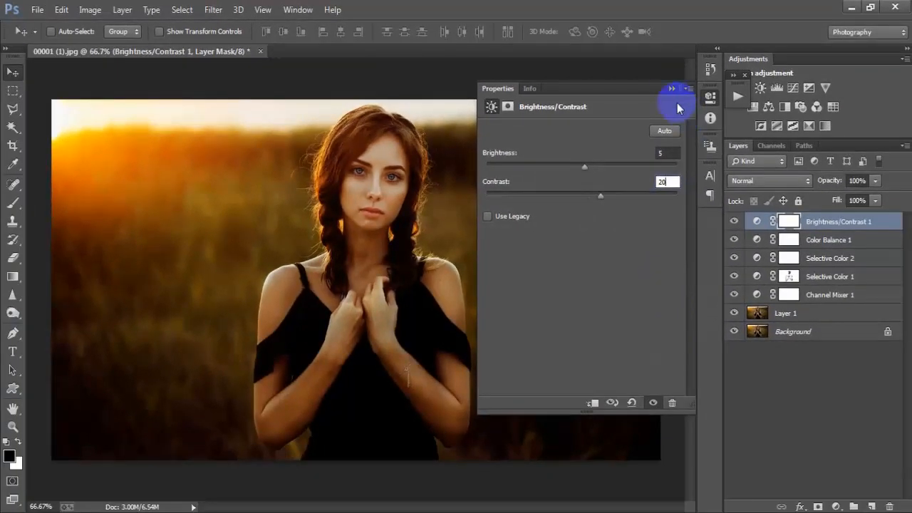
left_click(671, 88)
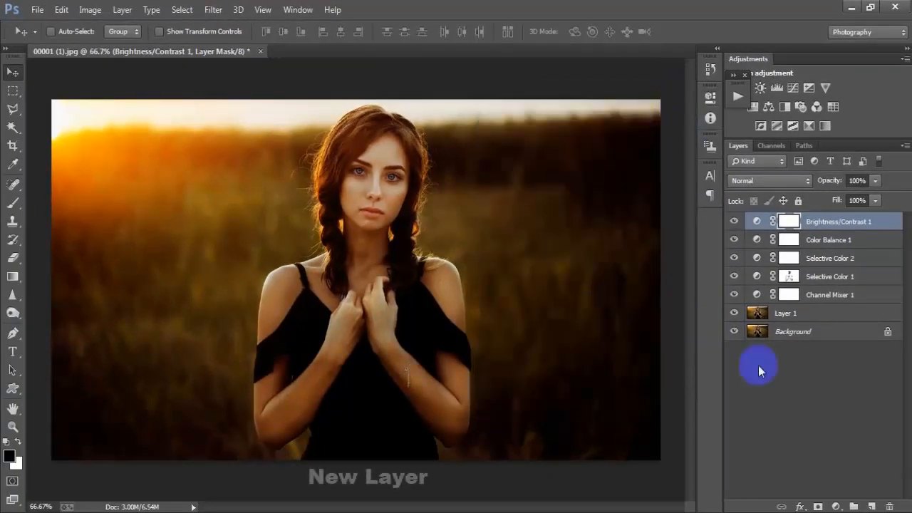
Create a new empty Layer 2 and pick a soft Brush with 0% hardness
left_click(871, 507)
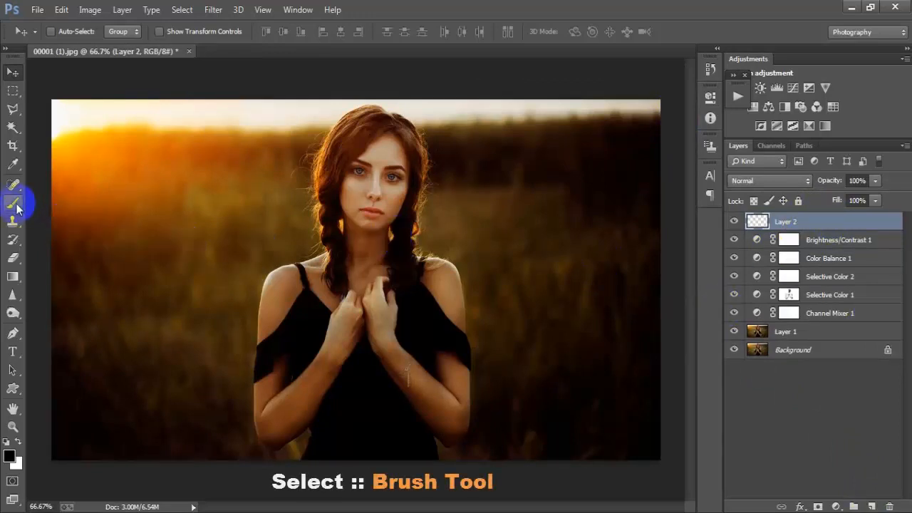
left_click_drag(13, 202, 75, 197)
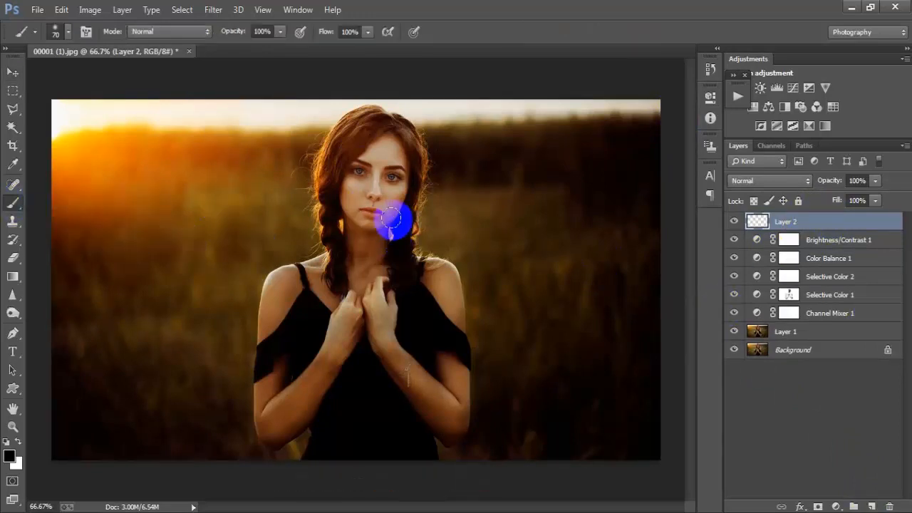
right_click(412, 181)
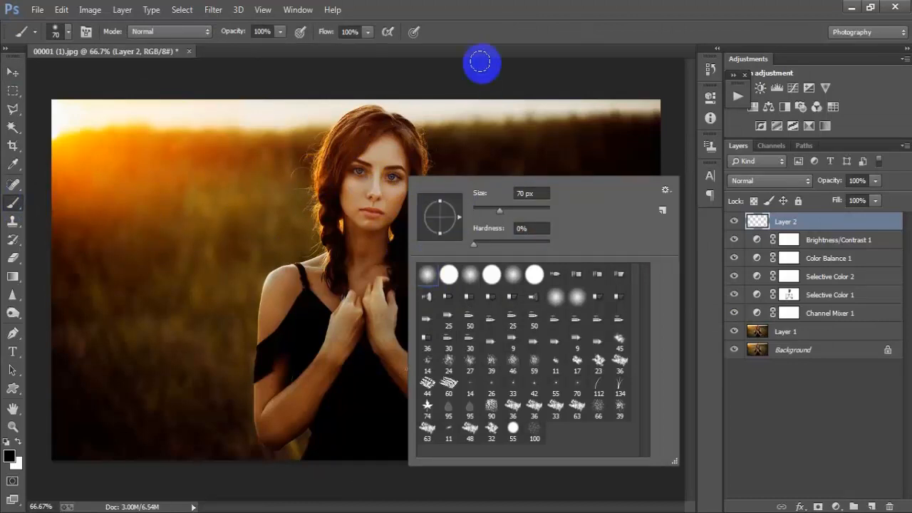
left_click(404, 89)
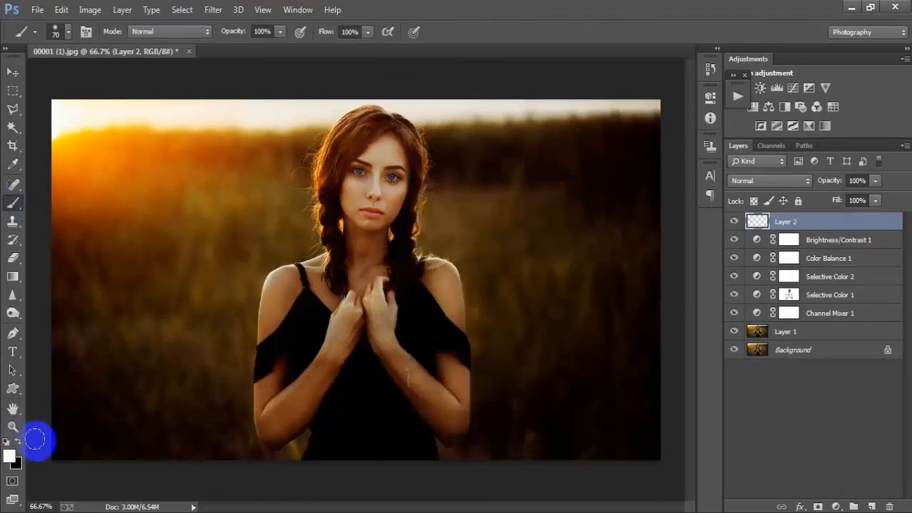
At 100% zoom, paint white over both irises, then zoom back to 66.67%
key("ctrl+plus")
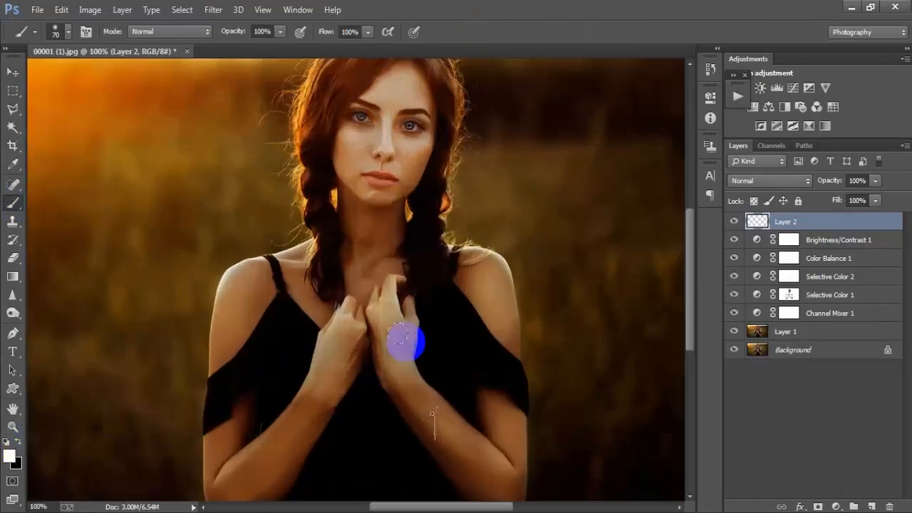
scroll(487, 218, "up", 3)
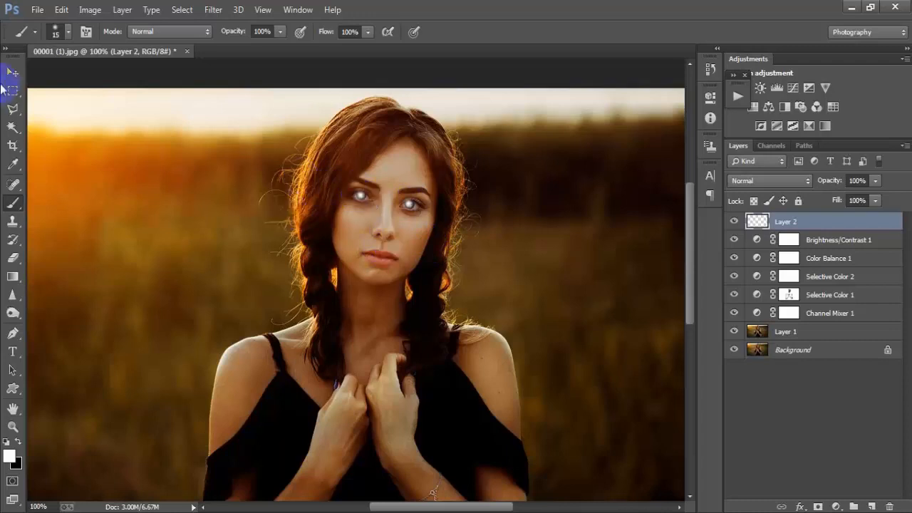
left_click(13, 72)
key("ctrl+minus")
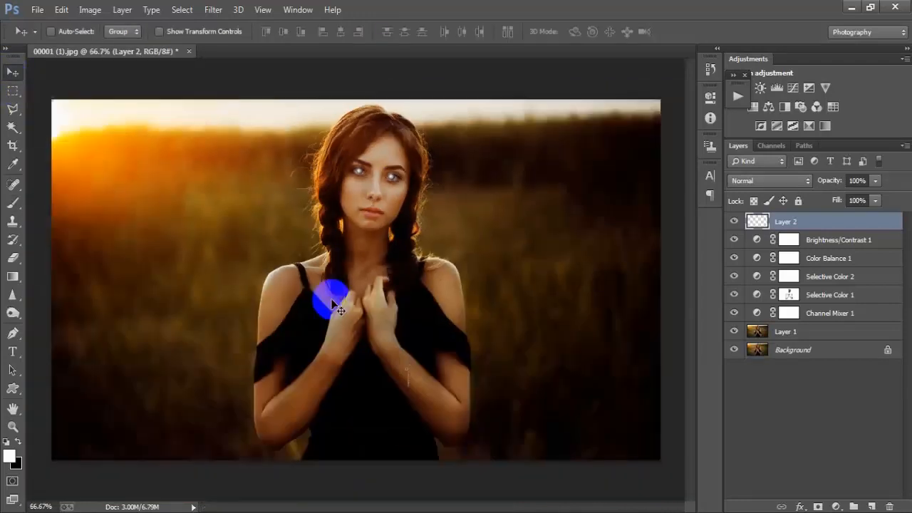
key("ctrl+minus")
key("ctrl+plus")
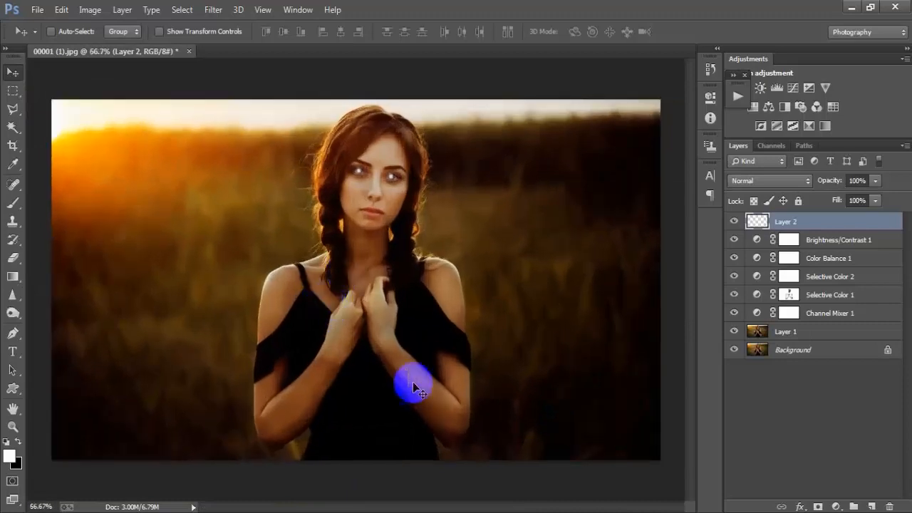
Compare Layer 2 on and off, then set it to Overlay blending at 46% opacity
left_click(737, 221)
left_click(737, 222)
left_click(737, 222)
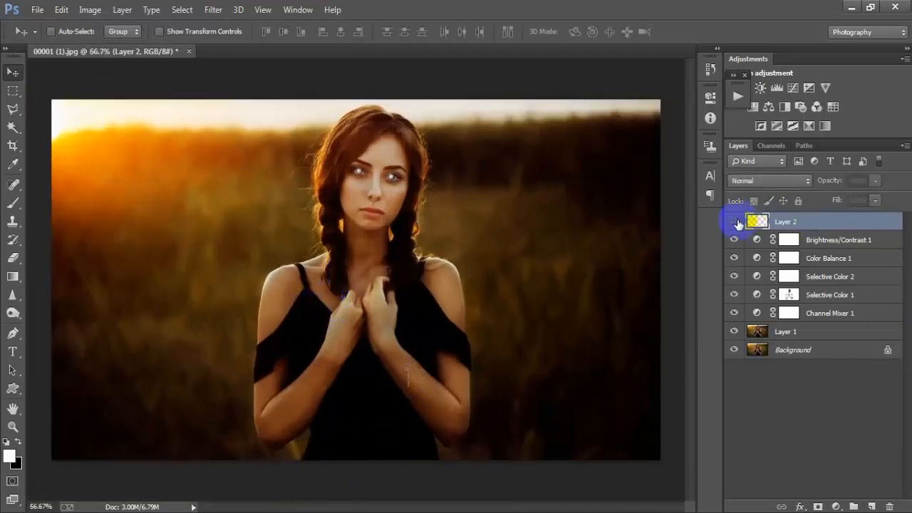
left_click(737, 222)
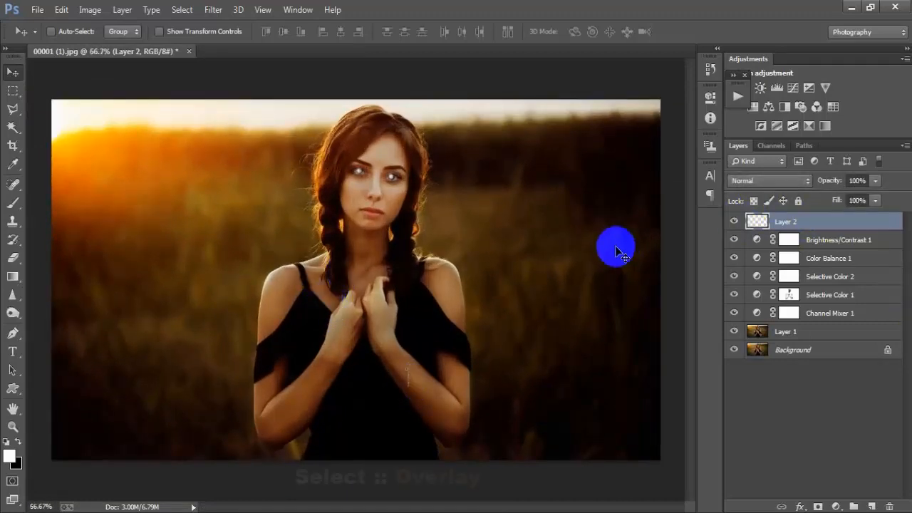
left_click(745, 181)
left_click(745, 176)
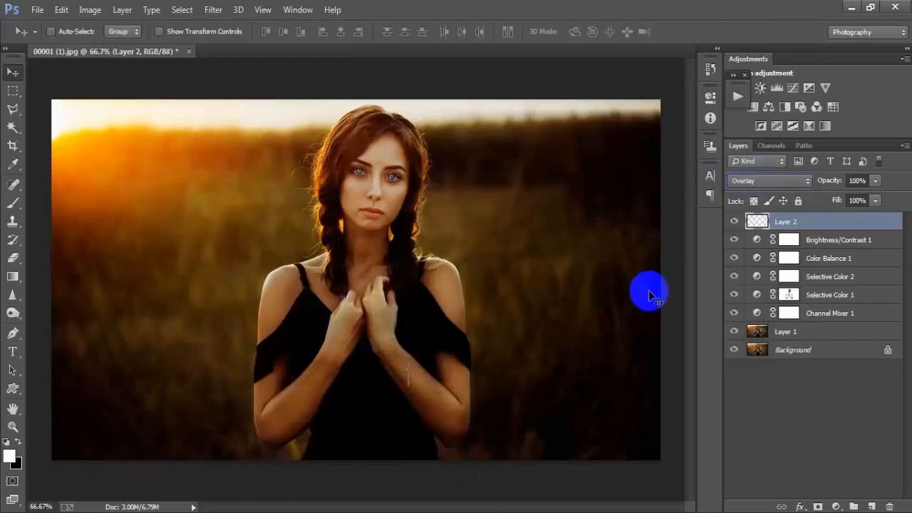
left_click(875, 182)
left_click_drag(863, 200, 864, 200)
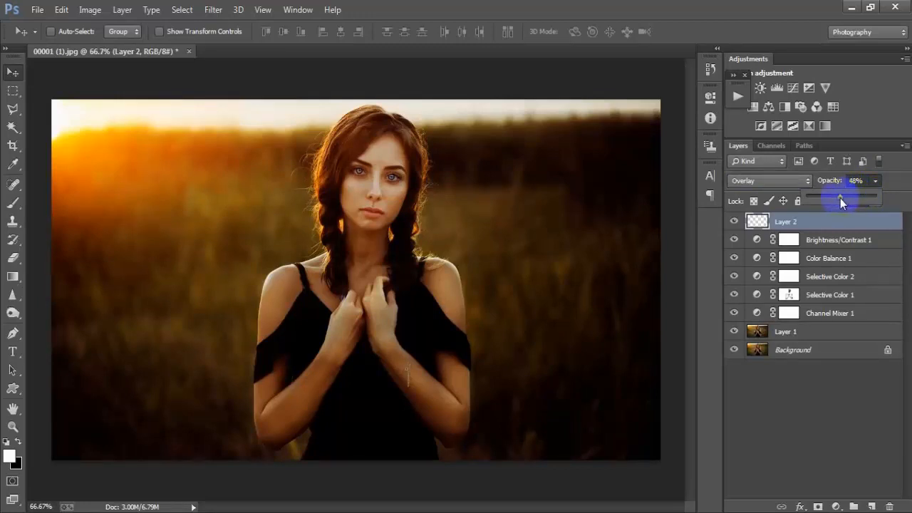
left_click(536, 163)
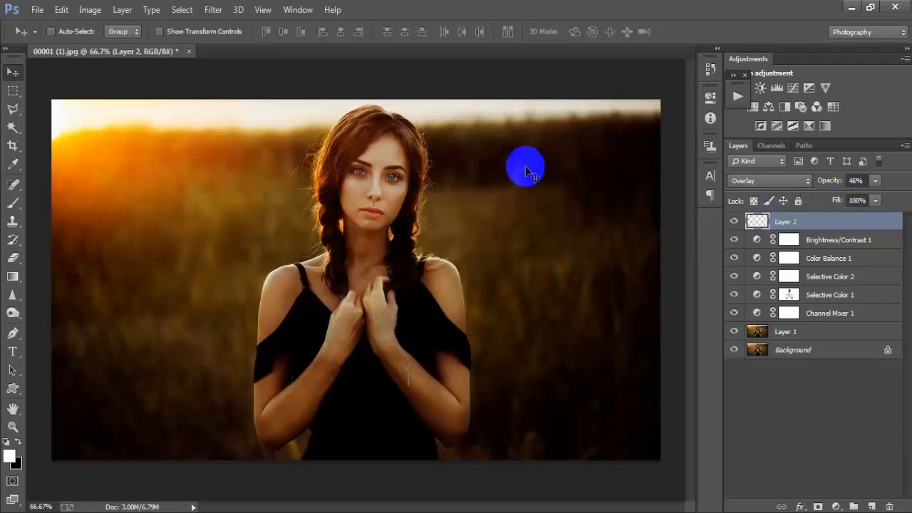
Group Layer 1 through Layer 2 into Group 1 and compare it on and off at 100% zoom
left_click(823, 331, "shift")
key("ctrl+g")
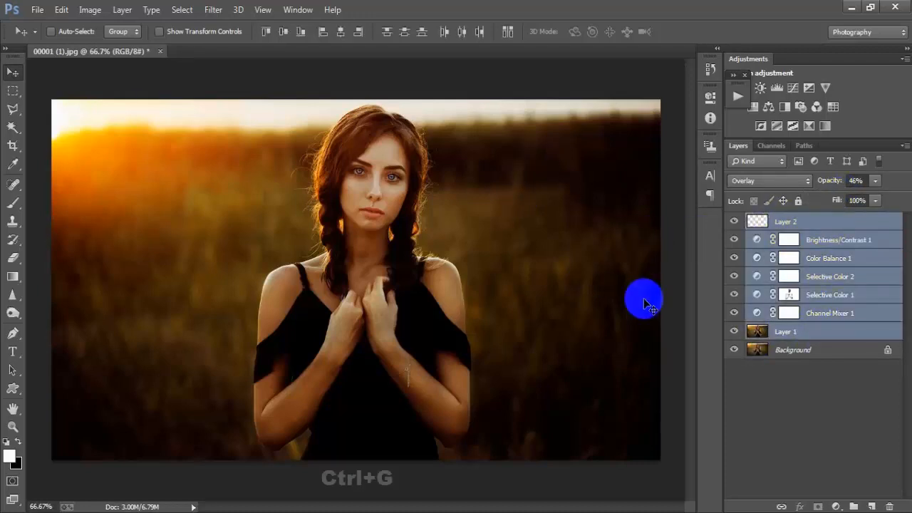
key("ctrl+plus")
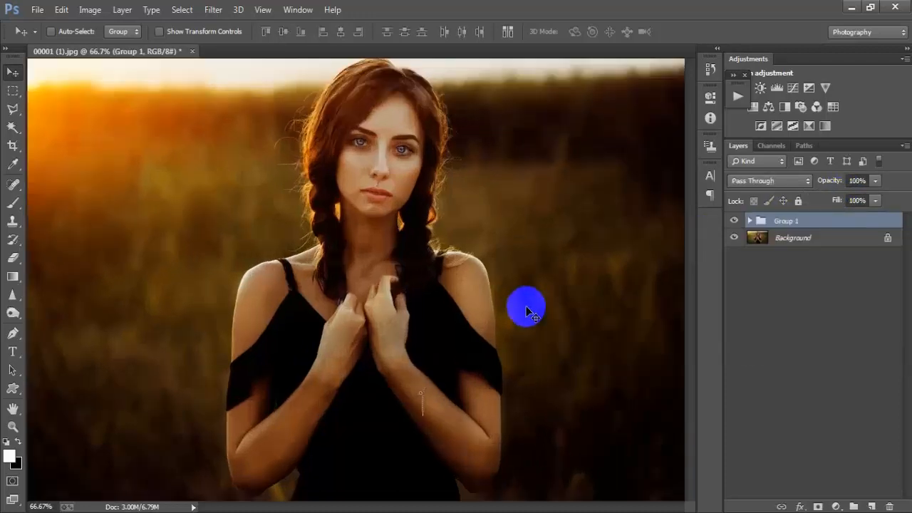
left_click(735, 223)
left_click(735, 222)
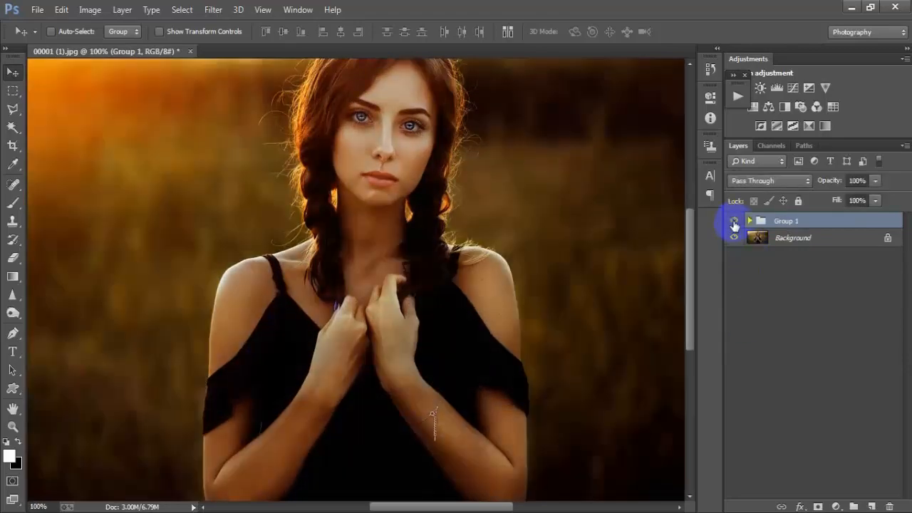
left_click(735, 222)
left_click(735, 223)
At fit-to-screen view, toggle Group 1 repeatedly to compare the grade with the original photo
key("ctrl+minus")
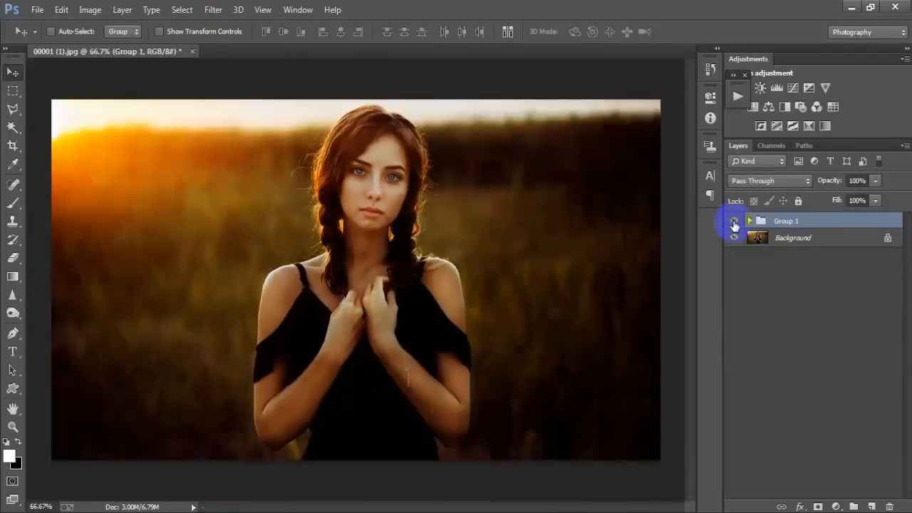
left_click(735, 223)
left_click(735, 223)
left_click(735, 223)
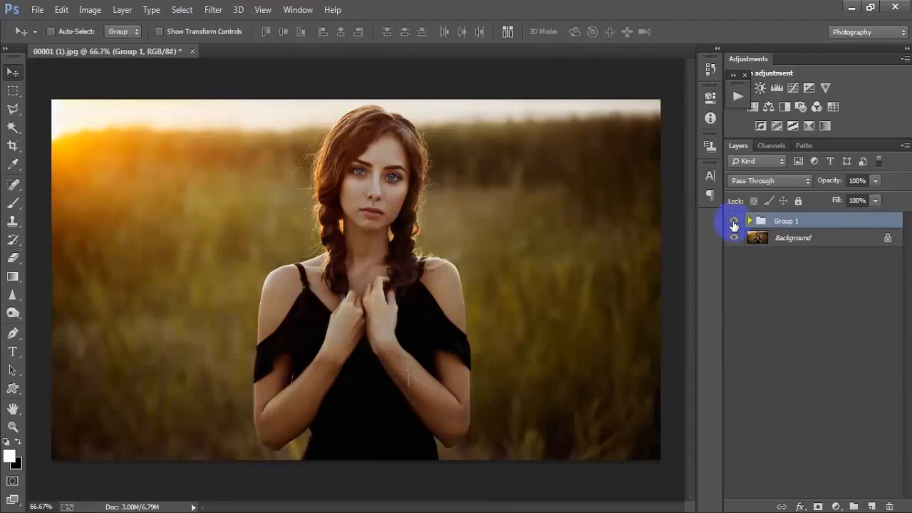
left_click(735, 223)
left_click(735, 223)
left_click(735, 223)
left_click(735, 223)
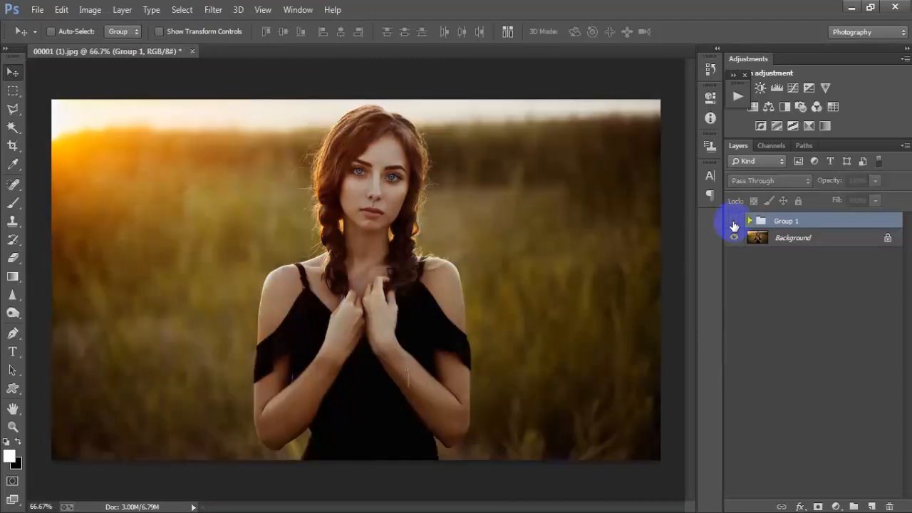
left_click(734, 223)
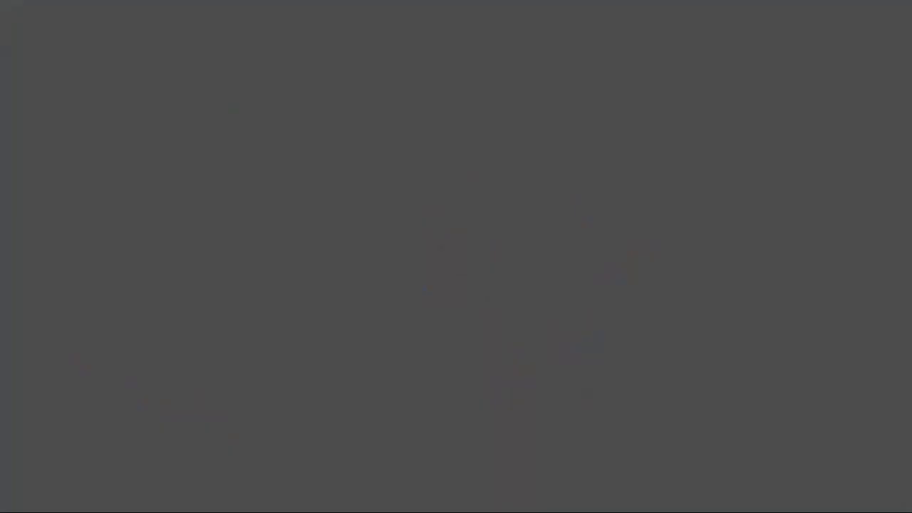